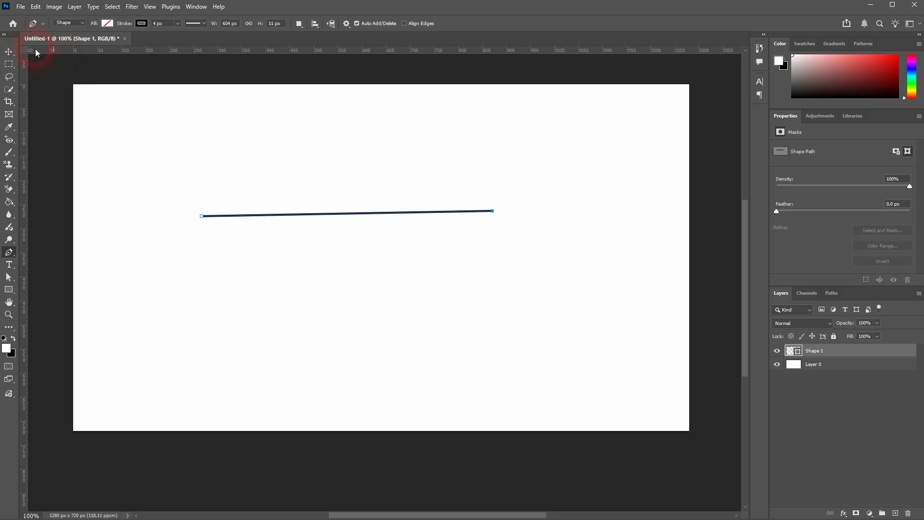
# Shift the line down slightly and continue it with the Pen tool from its right endpoint into a closed six-corner outline about 643 by 245 px.
pyautogui.click(10, 53)
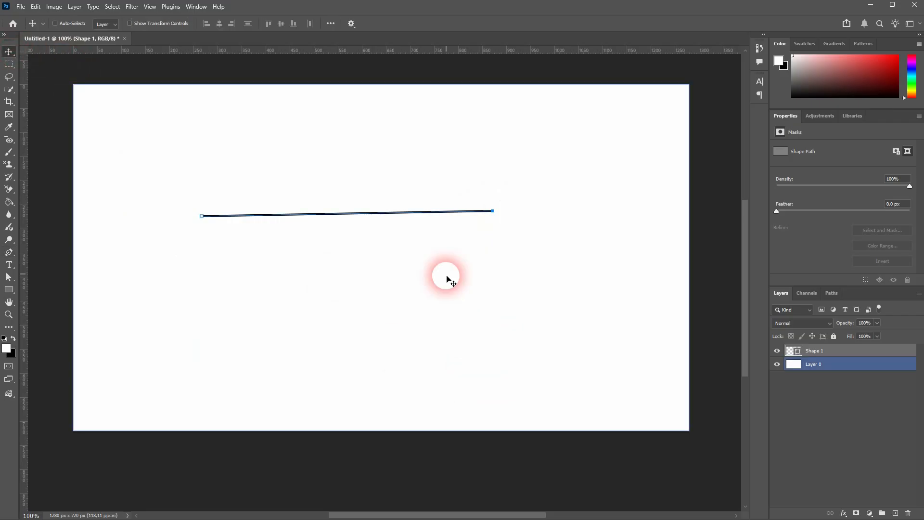
pyautogui.moveTo(443, 215); pyautogui.dragTo(442, 243)
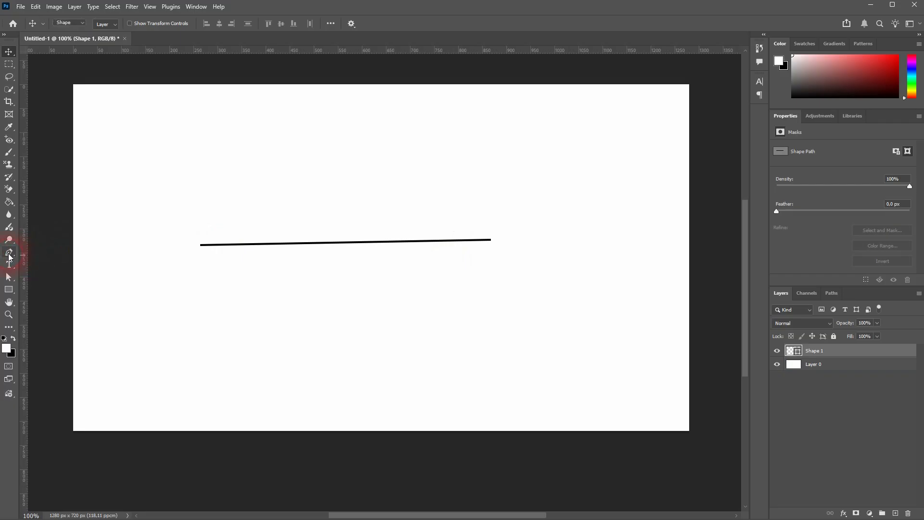
pyautogui.click(10, 254)
pyautogui.click(491, 239)
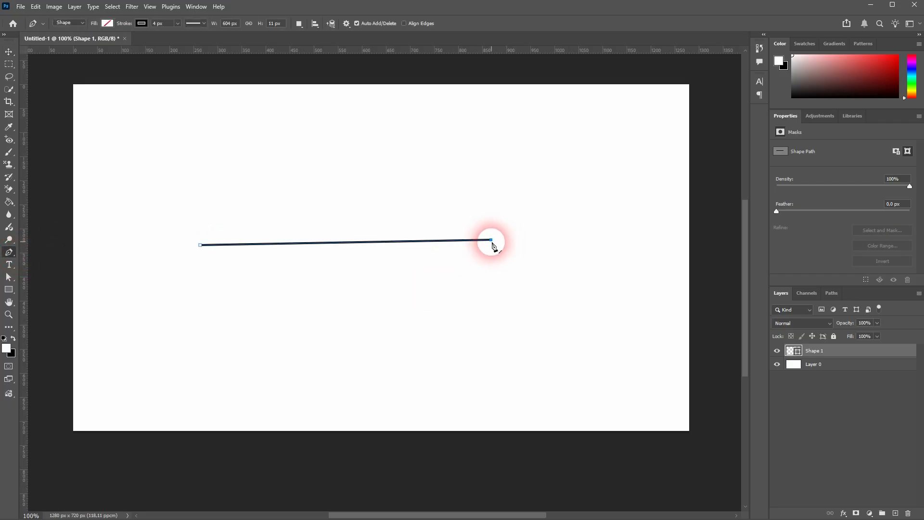
pyautogui.click(470, 358)
pyautogui.click(303, 343)
pyautogui.click(312, 285)
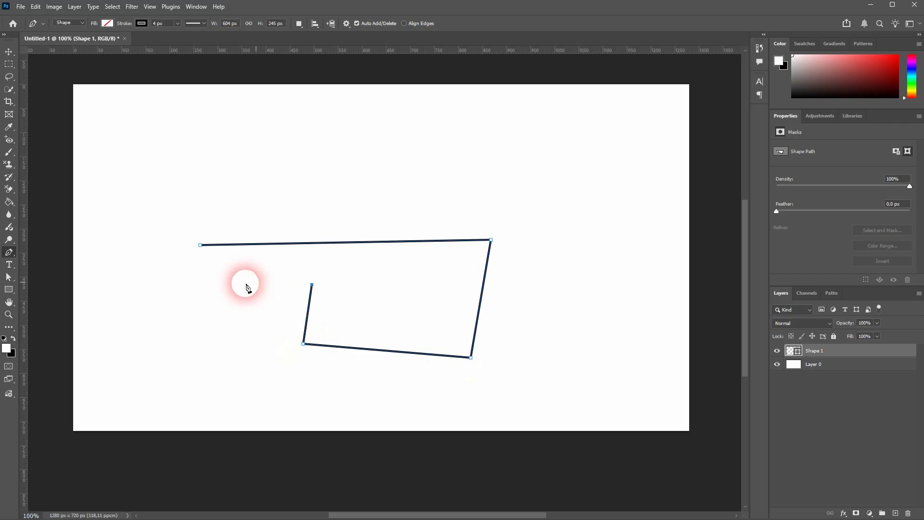
pyautogui.click(182, 312)
pyautogui.click(201, 246)
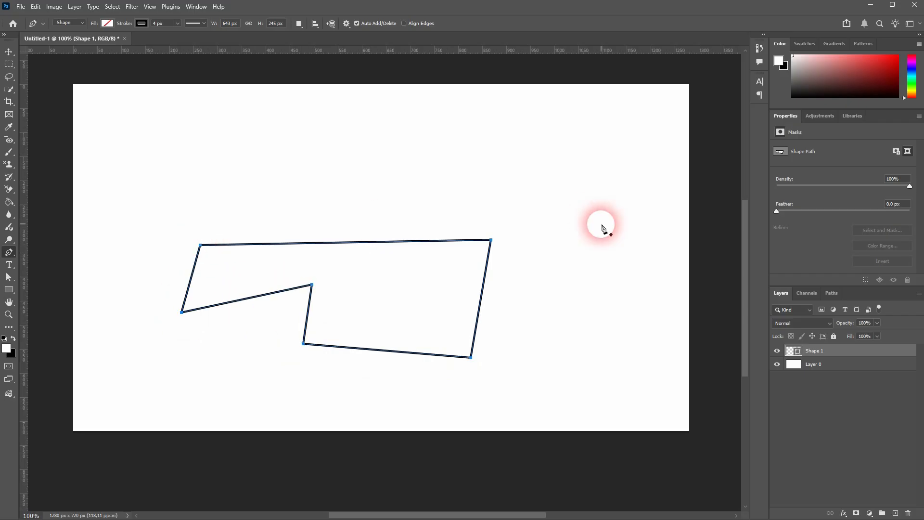
# Delete the closed outline and draw a new open straight line about 527 px wide and 32 px high.
pyautogui.press('Return')
pyautogui.press('Delete')
pyautogui.click(209, 204)
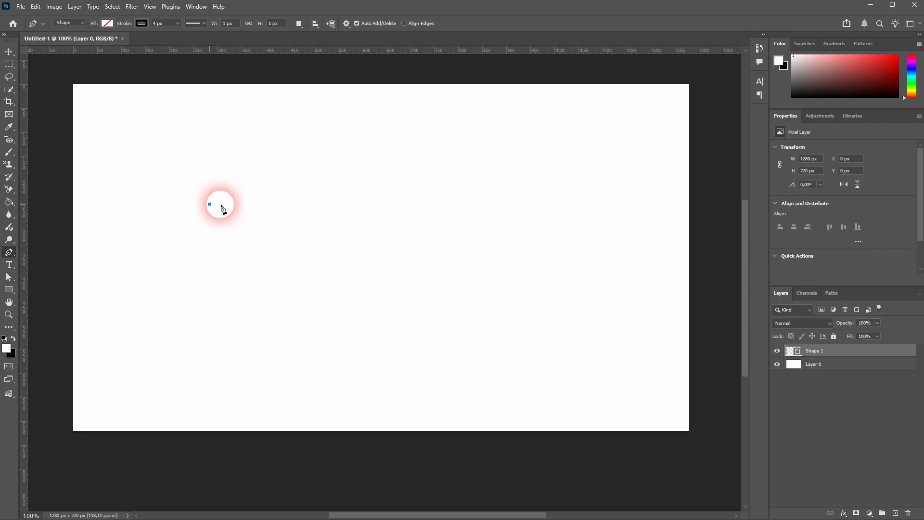
pyautogui.click(463, 189)
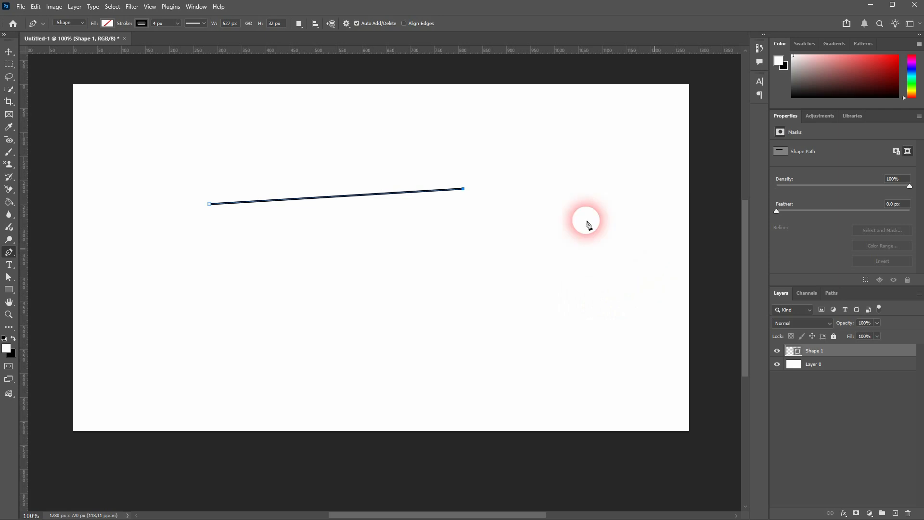
pyautogui.press('Return')
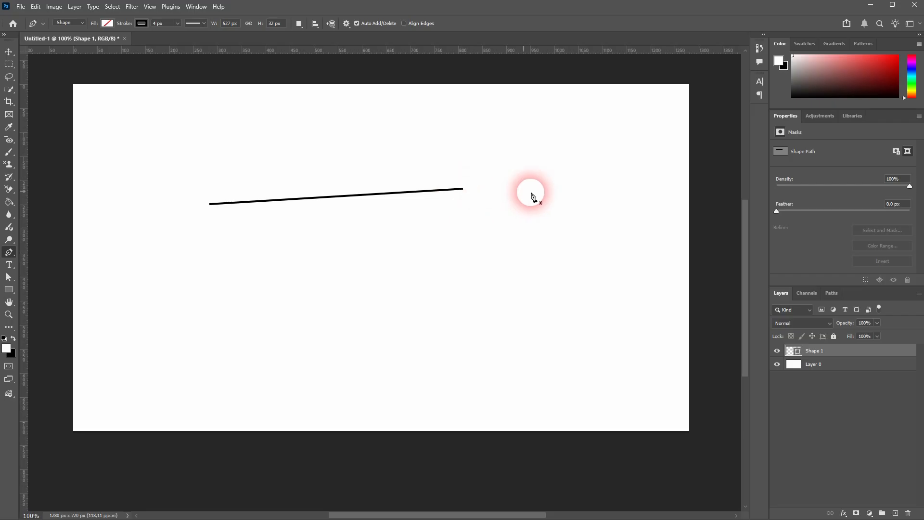
# Move the straight line slightly to the right and down.
pyautogui.click(9, 52)
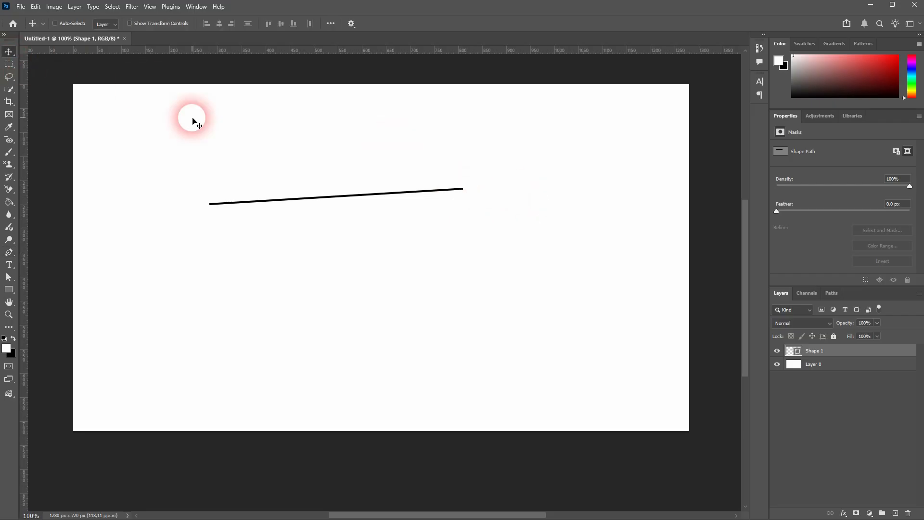
pyautogui.click(192, 117)
pyautogui.moveTo(446, 190); pyautogui.dragTo(454, 194)
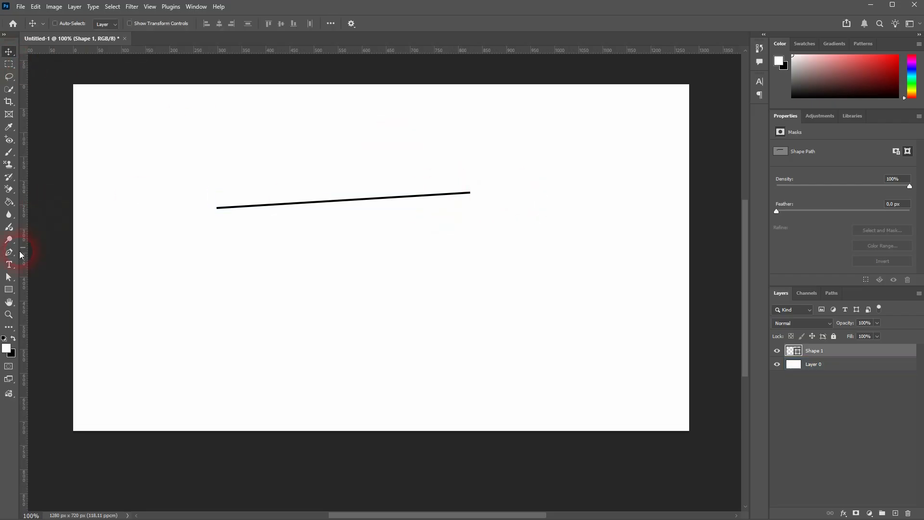
# Reselect the line's path and extend it from its right endpoint with three corner points, leaving an open path about 696 by 335 px.
pyautogui.click(9, 253)
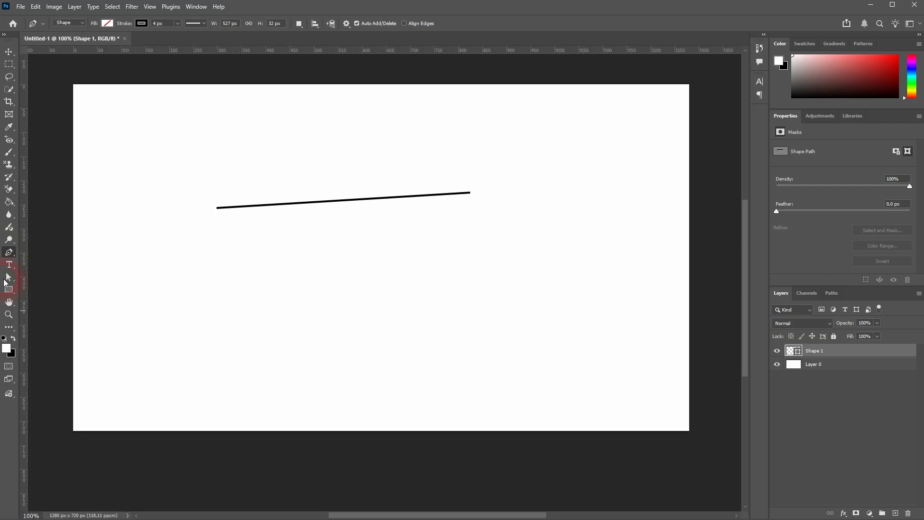
pyautogui.click(340, 205)
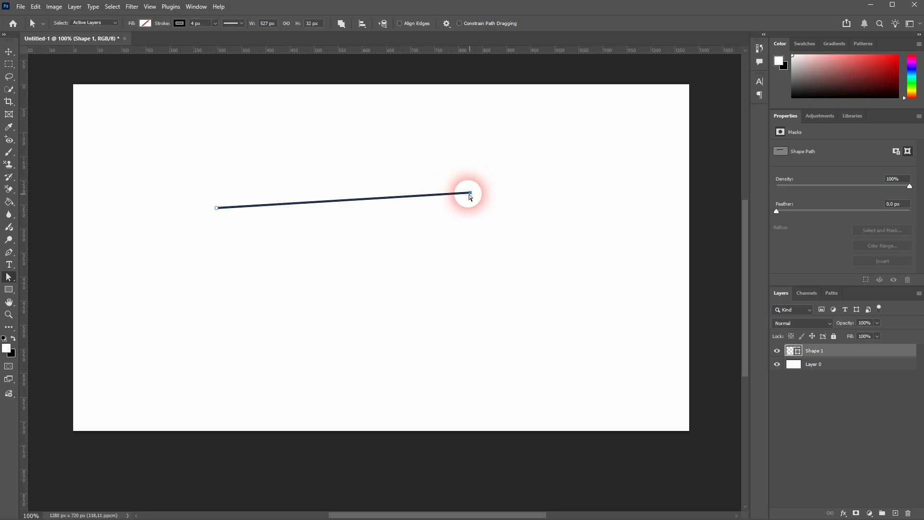
pyautogui.click(9, 252)
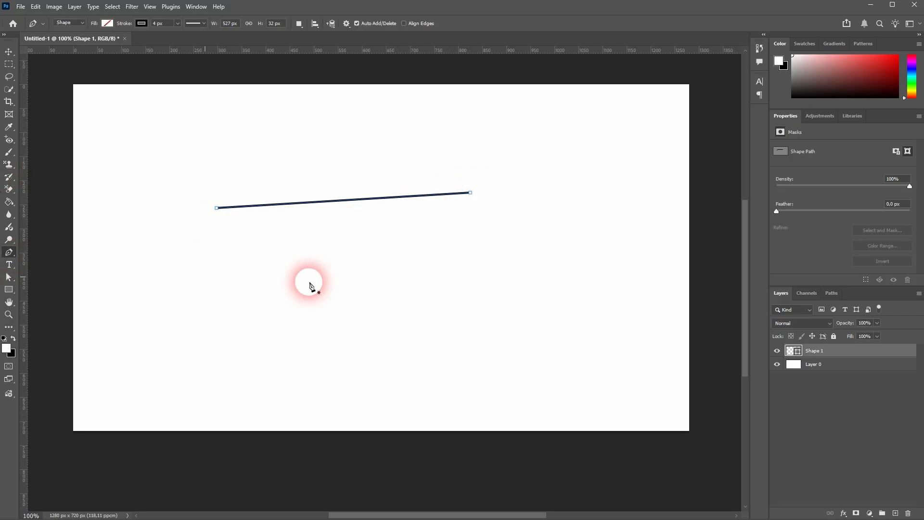
pyautogui.click(472, 193)
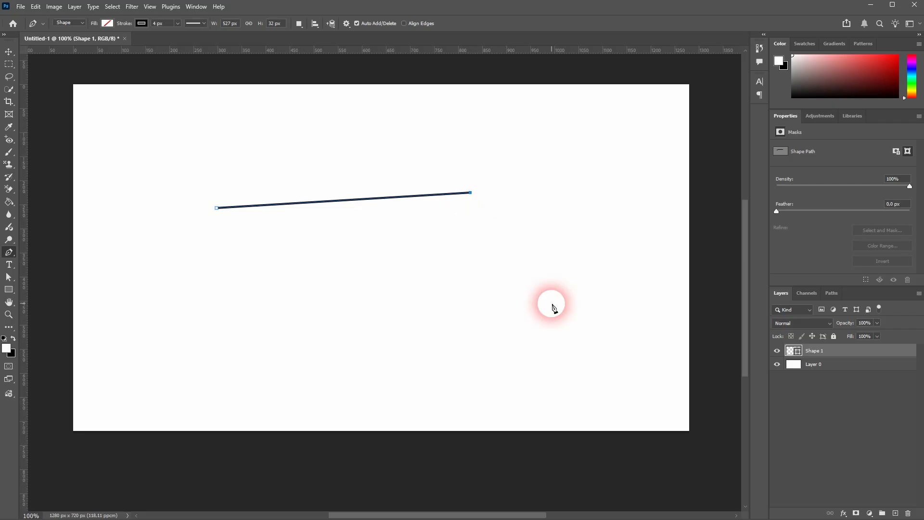
pyautogui.click(552, 303)
pyautogui.click(414, 353)
pyautogui.click(322, 254)
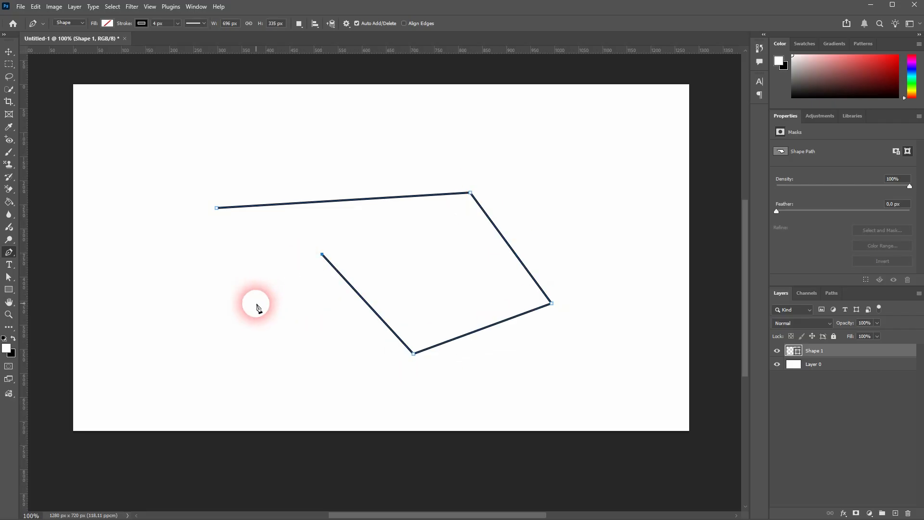
pyautogui.press('Escape')
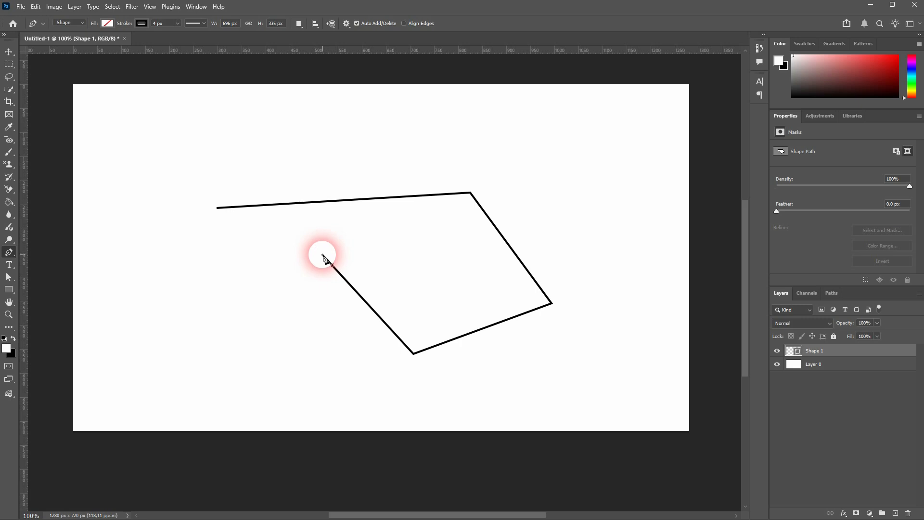
# Reselect the open path and continue it from its inner endpoint, closing it at the upper-left start point as a seven-corner outline about 751 px wide.
pyautogui.click(15, 273)
pyautogui.click(370, 300)
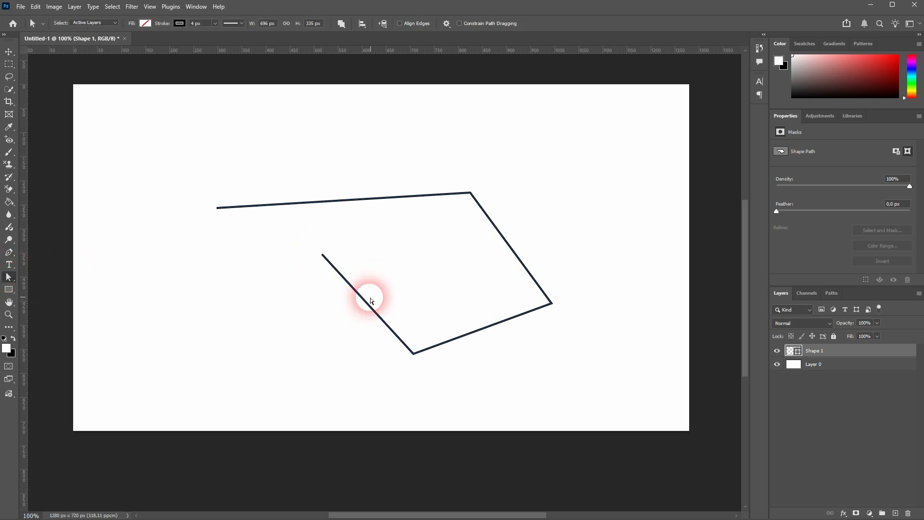
pyautogui.click(9, 252)
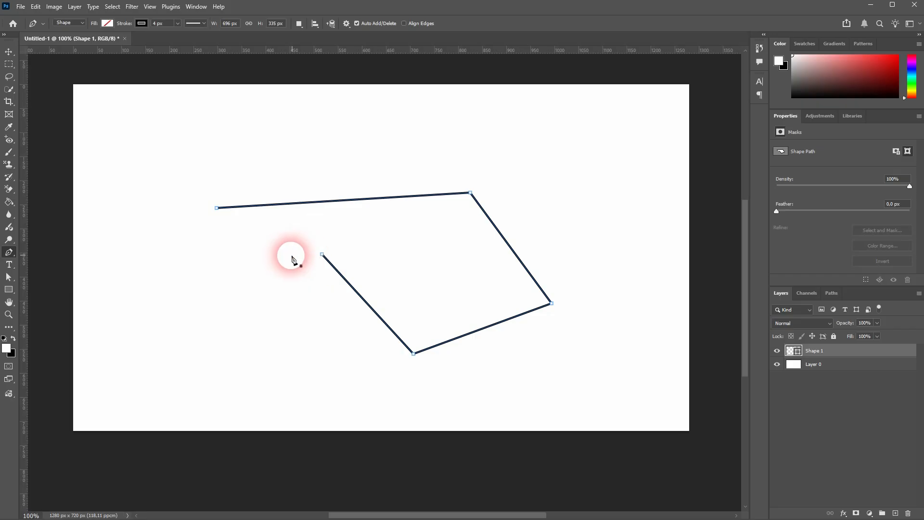
pyautogui.click(322, 254)
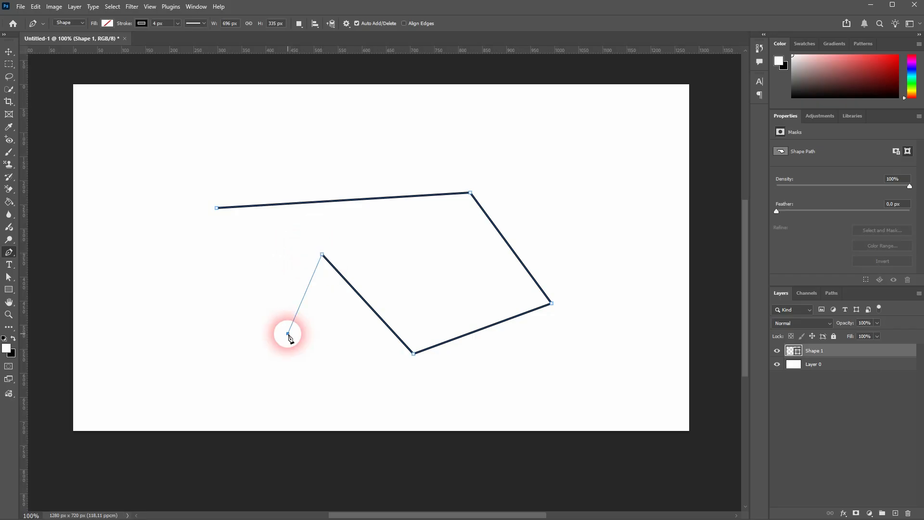
pyautogui.click(288, 333)
pyautogui.click(191, 315)
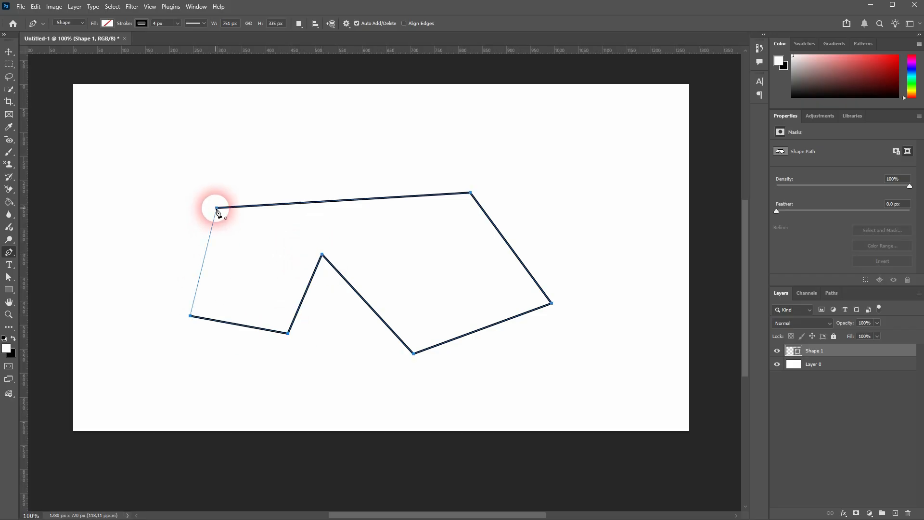
pyautogui.click(217, 207)
pyautogui.press('Return')
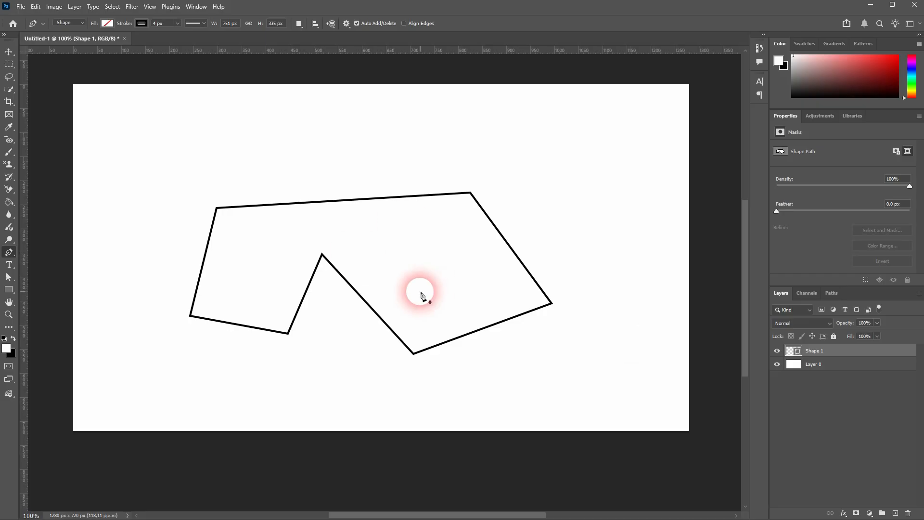
# Delete the seven-corner outline and draw an upward-arching curve about 538 px wide and 88 px high.
pyautogui.press('Delete')
pyautogui.click(229, 222)
pyautogui.click(488, 229)
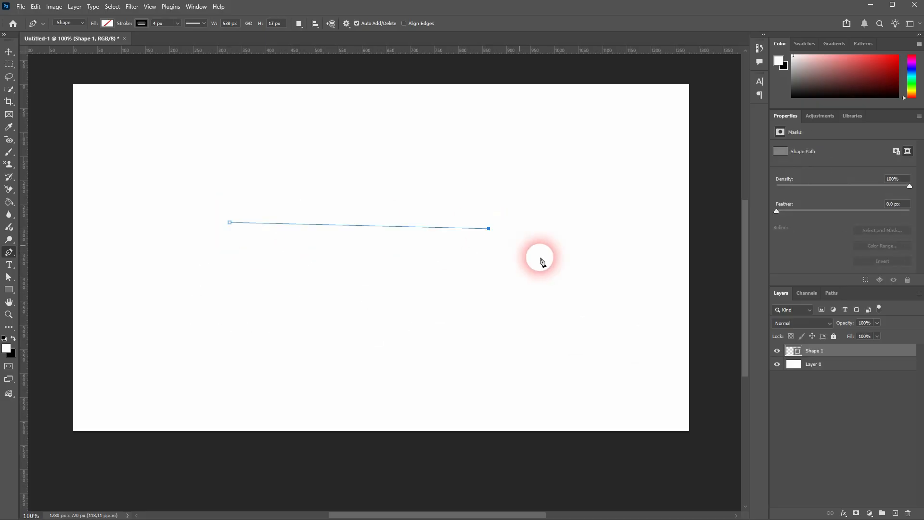
pyautogui.moveTo(540, 260); pyautogui.dragTo(560, 320)
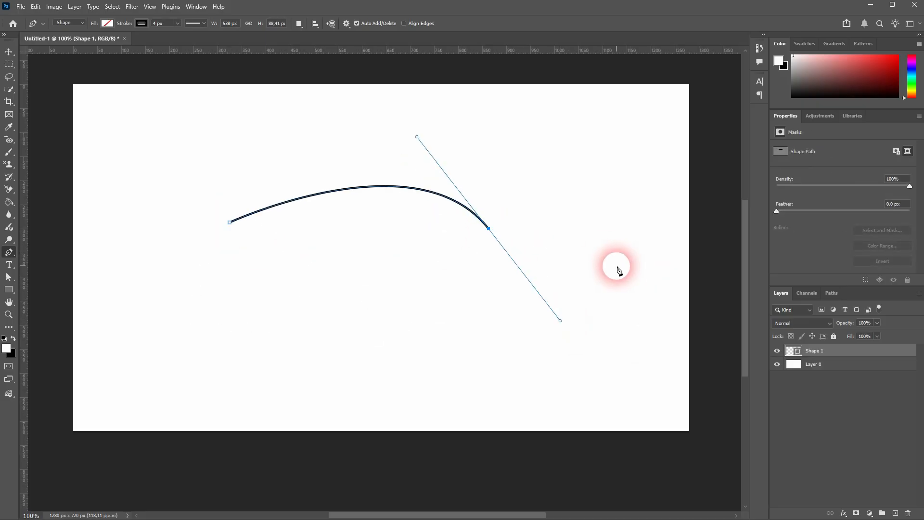
# Move the curve's right anchor point up slightly, making the curve about 97 px high, and deselect it.
pyautogui.click(9, 279)
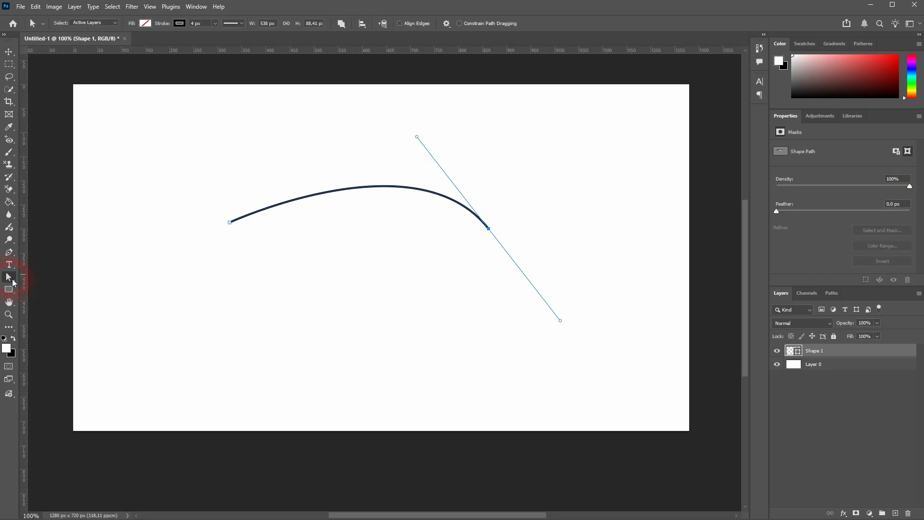
pyautogui.moveTo(490, 232)
pyautogui.mouseDown()
pyautogui.moveTo(475, 213)
pyautogui.moveTo(493, 217)
pyautogui.mouseUp()
pyautogui.click(576, 302)
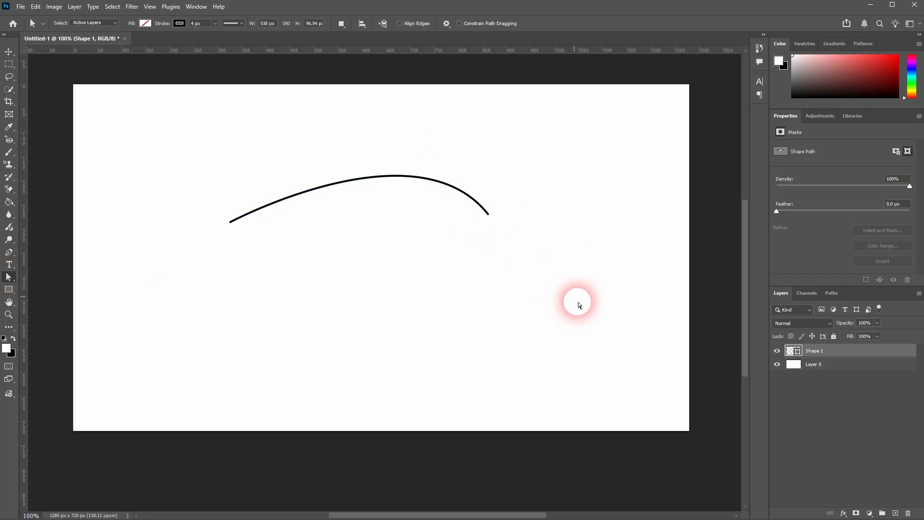
# Reselect the curve and extend it from its right endpoint with four more anchor points, leaving an open path about 614 by 388 px.
pyautogui.click(481, 208)
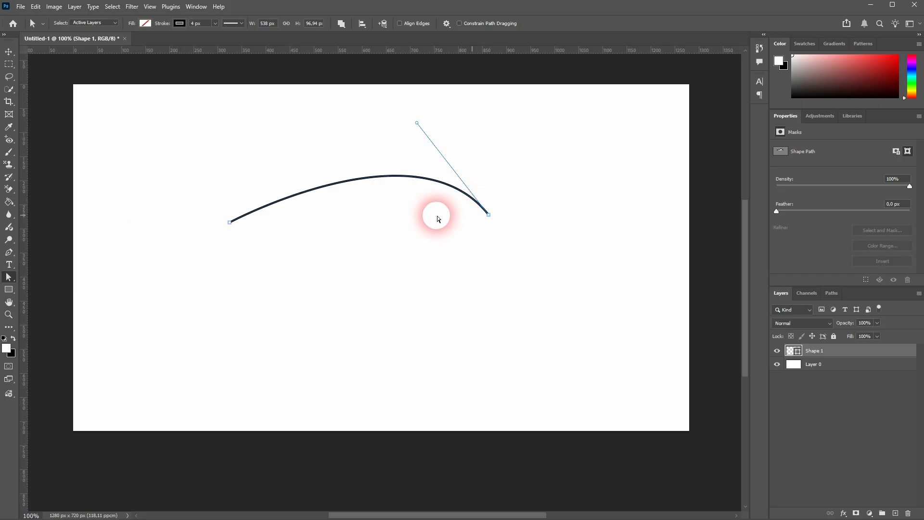
pyautogui.click(9, 251)
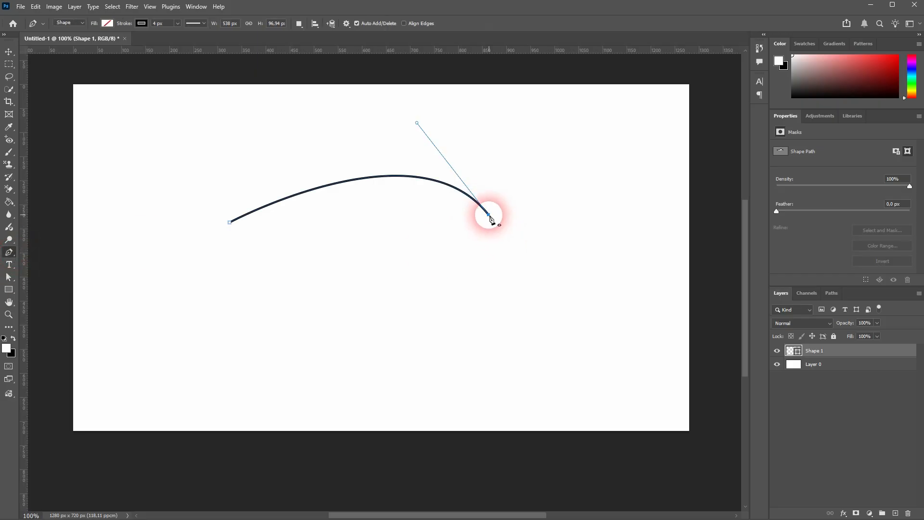
pyautogui.click(505, 319)
pyautogui.click(335, 362)
pyautogui.click(321, 263)
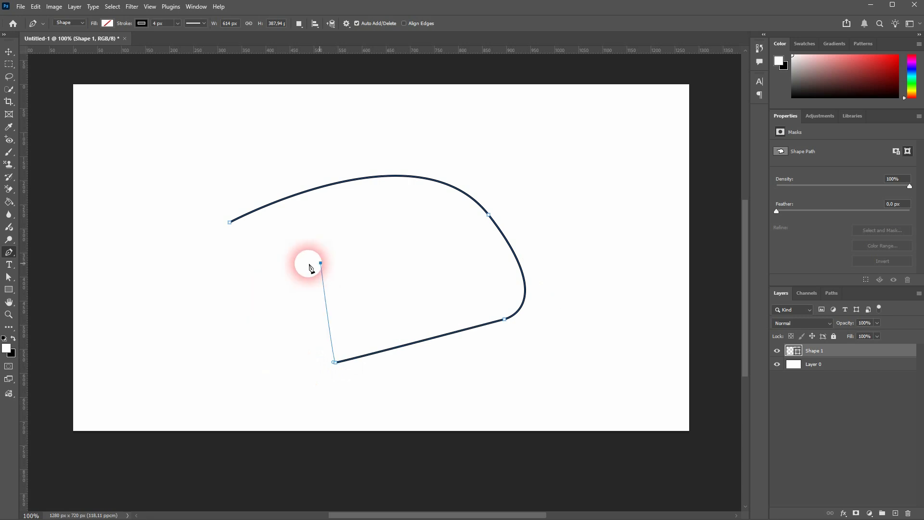
pyautogui.click(242, 283)
pyautogui.press('Escape')
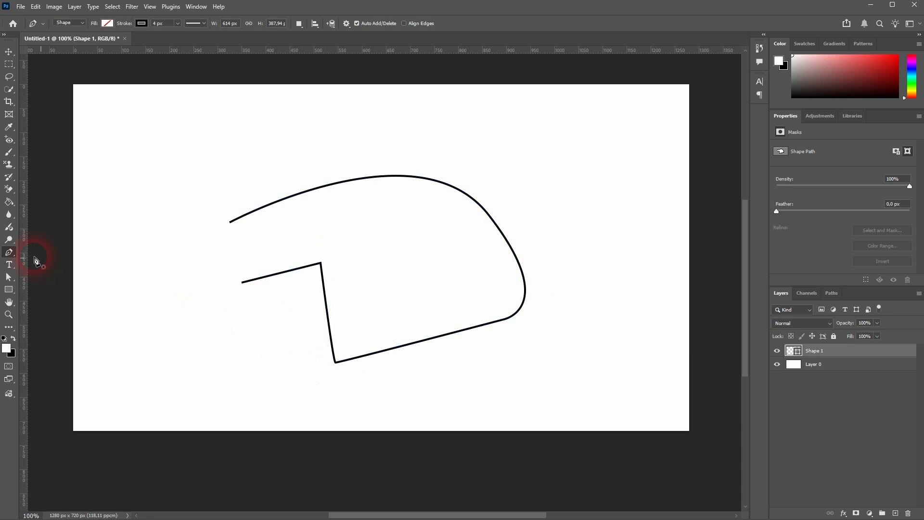
# Reselect the open path and continue it from its lower-left endpoint with one curved and three corner points, closing it at the curve's start.
pyautogui.click(12, 278)
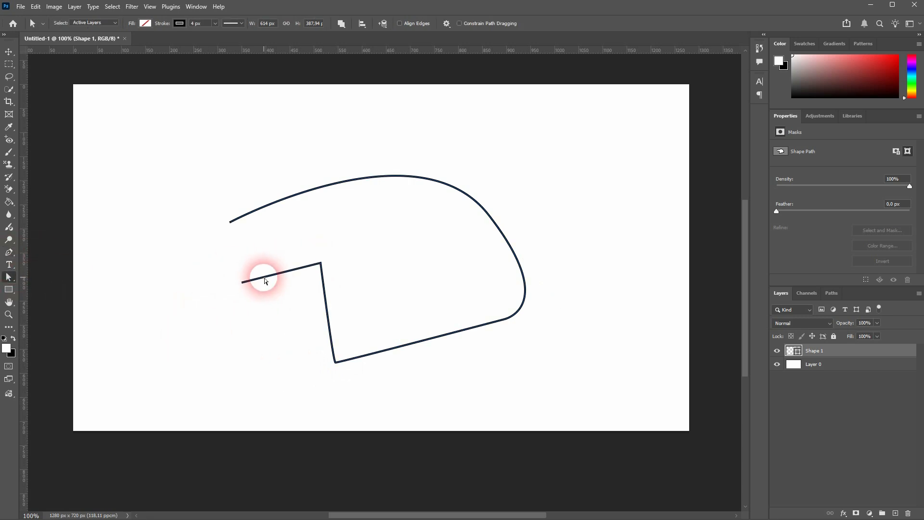
pyautogui.click(248, 283)
pyautogui.click(8, 251)
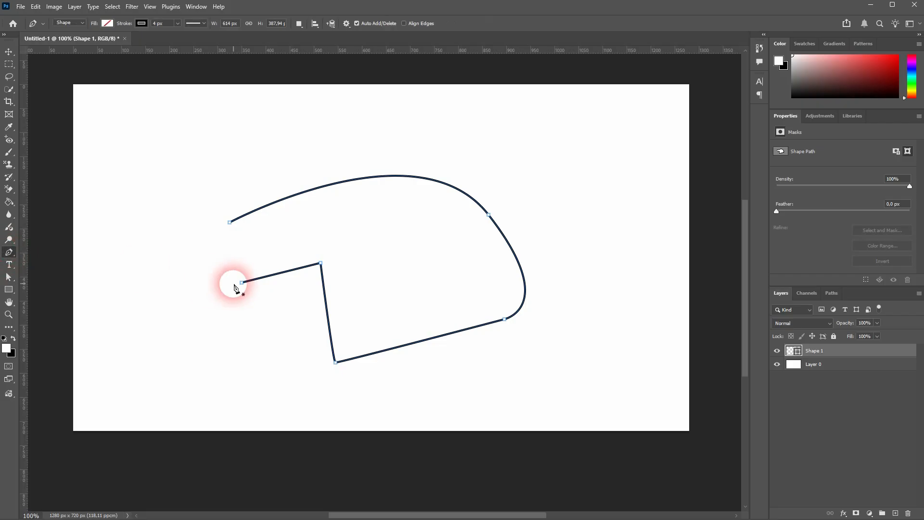
pyautogui.moveTo(132, 354); pyautogui.dragTo(189, 367)
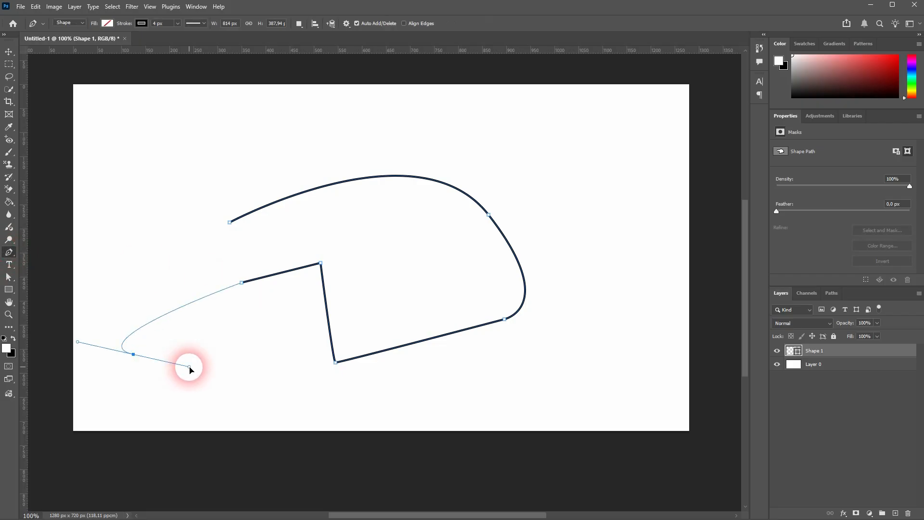
pyautogui.click(201, 395)
pyautogui.click(99, 381)
pyautogui.click(184, 252)
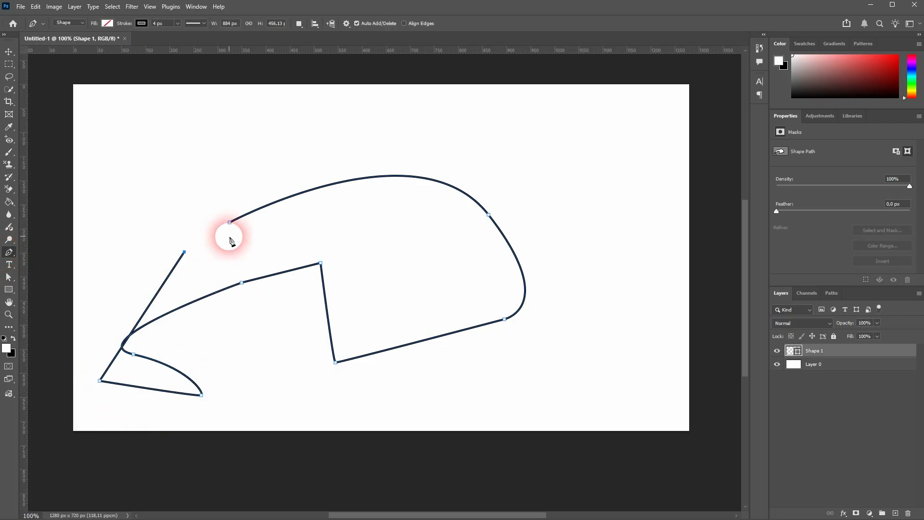
pyautogui.click(230, 222)
pyautogui.press('Return')
# Delete the curved outline and draw a nearly horizontal straight line about 543 px wide and 11 px high, ending the path there.
pyautogui.press('Delete')
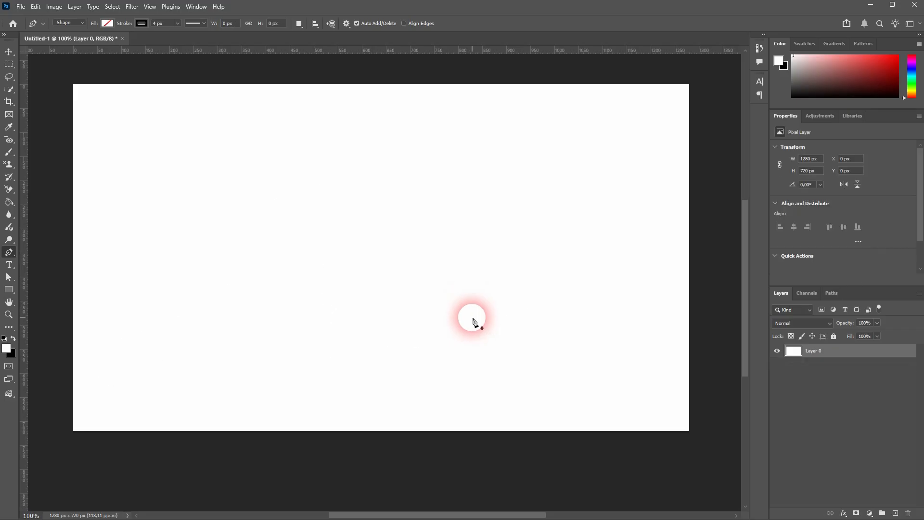
pyautogui.click(234, 217)
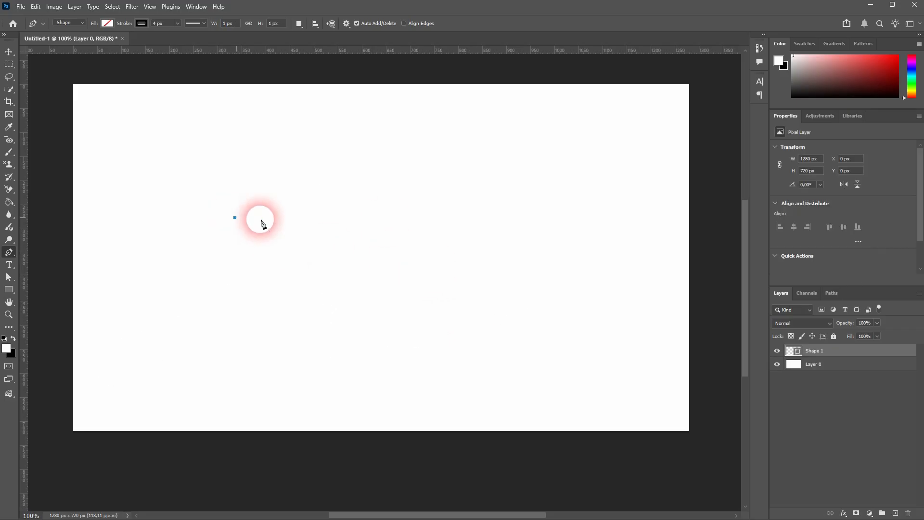
pyautogui.click(496, 212)
pyautogui.press('Return')
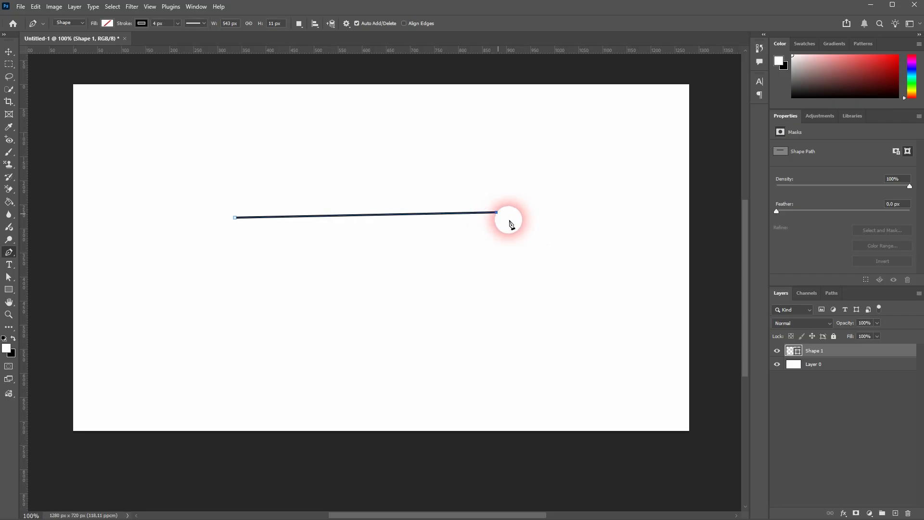
# Continue the line from its right endpoint with two corner points, leaving a deselected open path about 703 by 258 px.
pyautogui.click(573, 286)
pyautogui.click(437, 336)
pyautogui.press('Return')
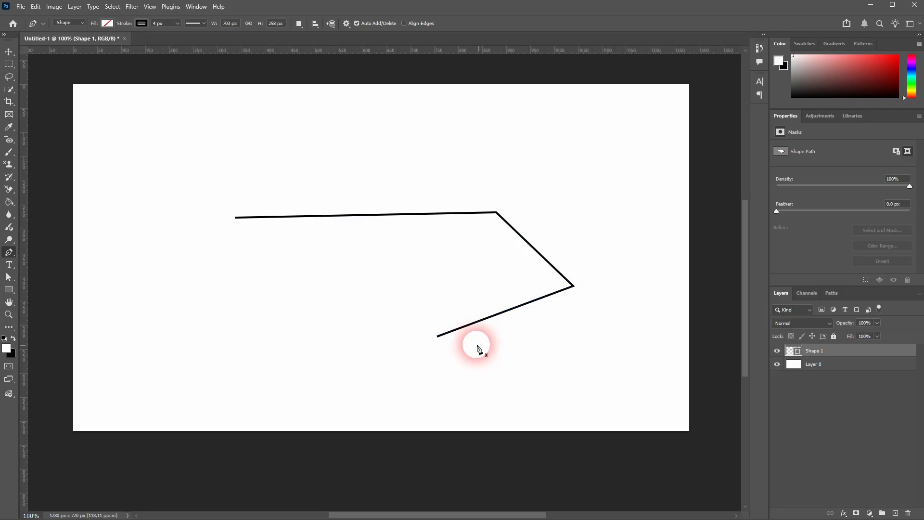
# Resume the open path from its lower endpoint with two more corner points and close it at its starting point.
pyautogui.click(436, 336)
pyautogui.click(404, 268)
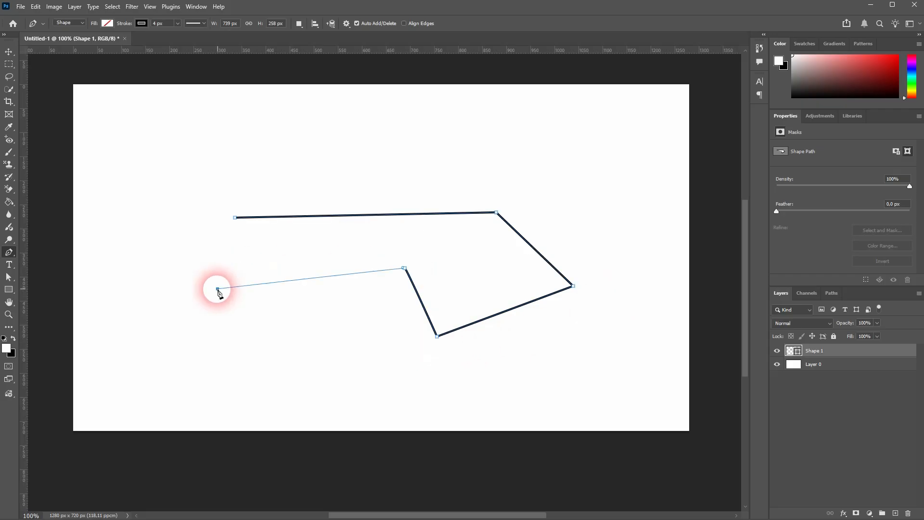
pyautogui.click(217, 289)
pyautogui.click(234, 217)
# Delete the closed outline and draw an open five-point straight-segment path, repositioning each new anchor point while placing it.
pyautogui.press('Delete')
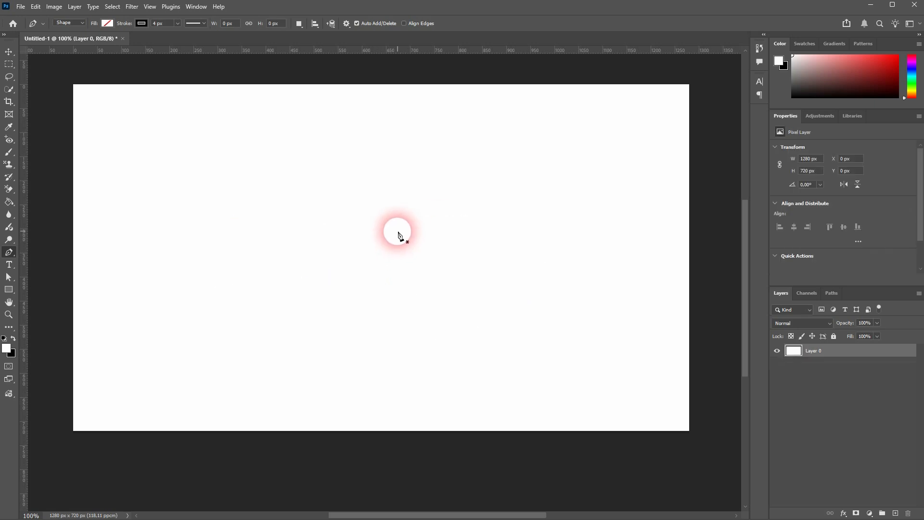
pyautogui.click(158, 211)
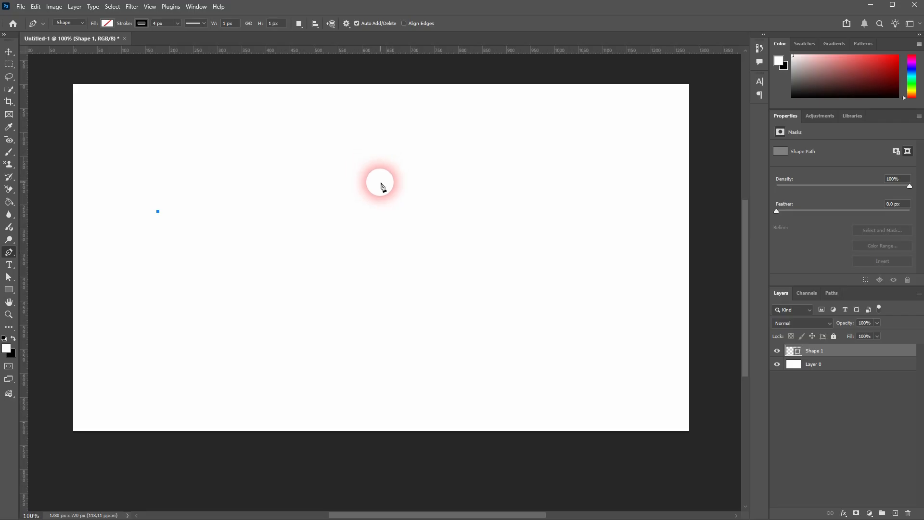
pyautogui.click(415, 158)
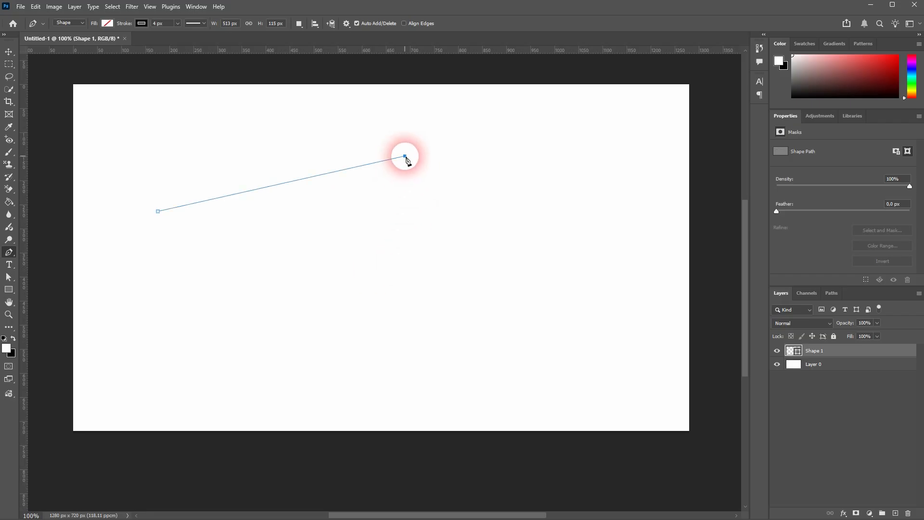
pyautogui.moveTo(405, 157)
pyautogui.mouseDown()
pyautogui.moveTo(412, 208)
pyautogui.moveTo(381, 337)
pyautogui.moveTo(459, 178)
pyautogui.moveTo(533, 193)
pyautogui.mouseUp()
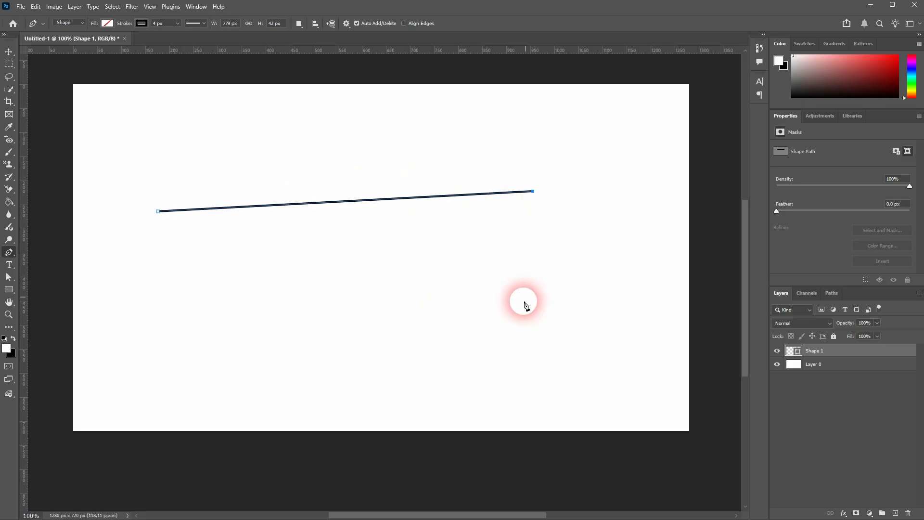
pyautogui.moveTo(518, 313); pyautogui.dragTo(437, 288)
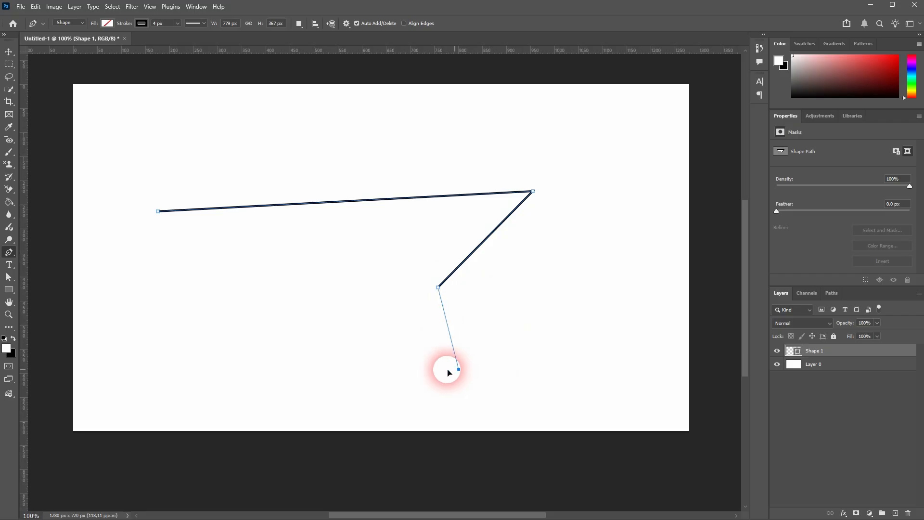
pyautogui.moveTo(291, 295); pyautogui.dragTo(373, 237)
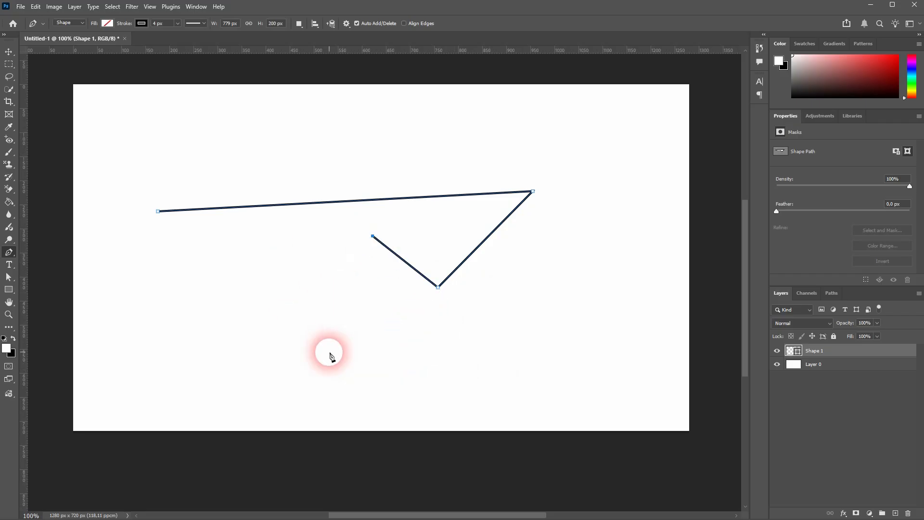
pyautogui.moveTo(325, 353)
pyautogui.mouseDown()
pyautogui.moveTo(215, 347)
pyautogui.moveTo(208, 313)
pyautogui.moveTo(165, 313)
pyautogui.mouseUp()
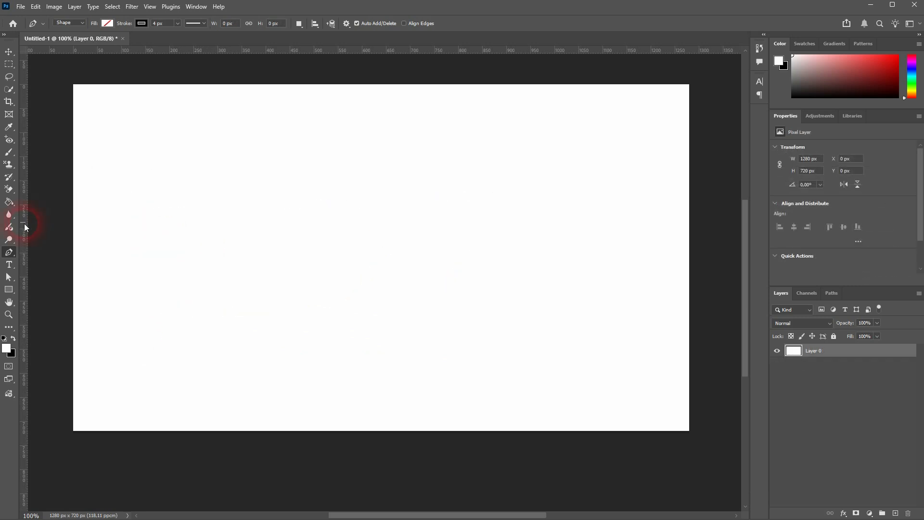
# With a vertical guide near the canvas middle, draw a line about 380 by 76 px, repositioning its end anchor point onto the guide.
pyautogui.click(161, 243)
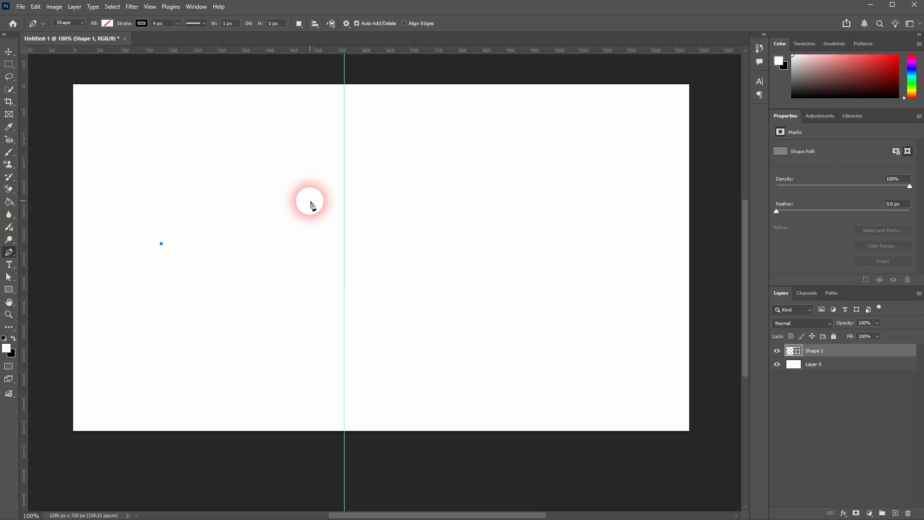
pyautogui.click(326, 215)
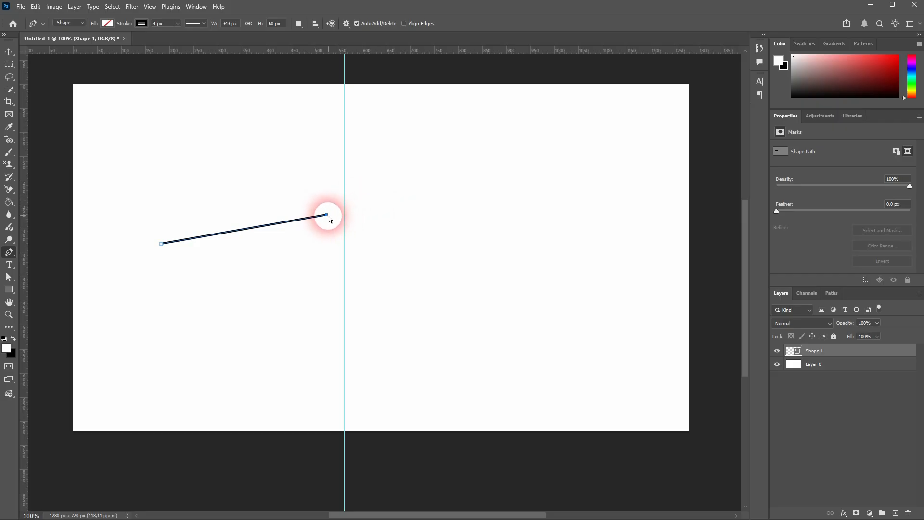
pyautogui.moveTo(327, 216); pyautogui.dragTo(348, 207)
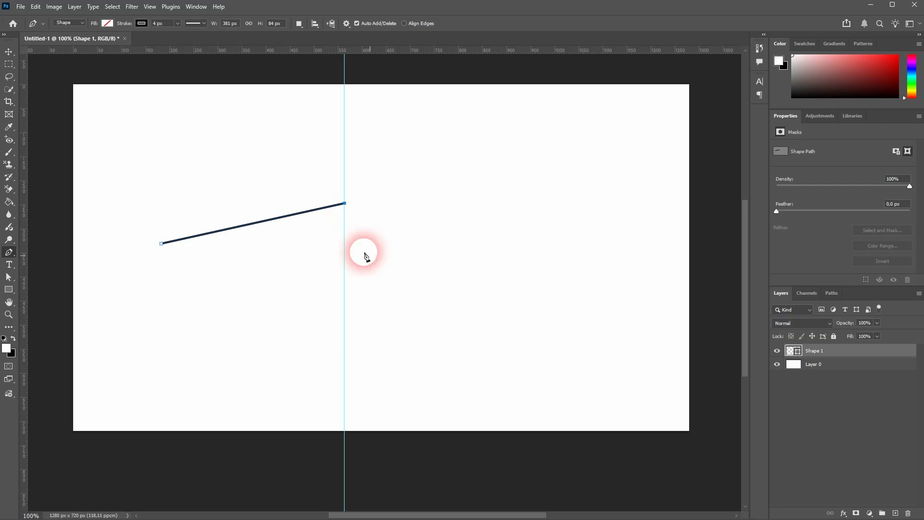
pyautogui.scroll(5, 352, 210)
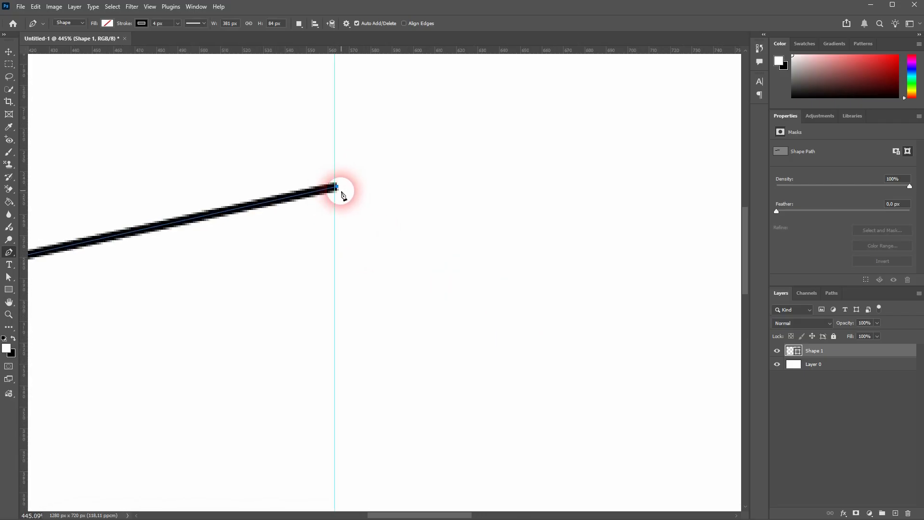
pyautogui.moveTo(337, 187)
pyautogui.mouseDown()
pyautogui.moveTo(363, 205)
pyautogui.moveTo(337, 205)
pyautogui.mouseUp()
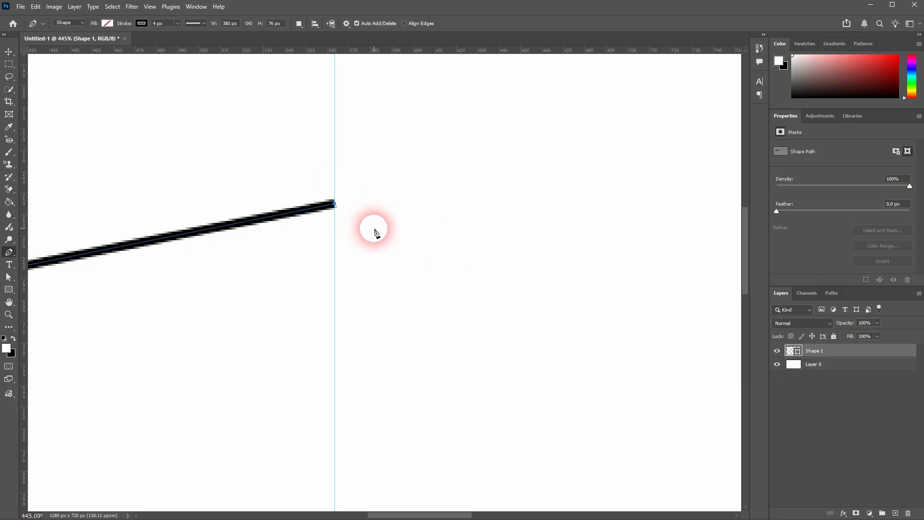
pyautogui.scroll(-5, 375, 232)
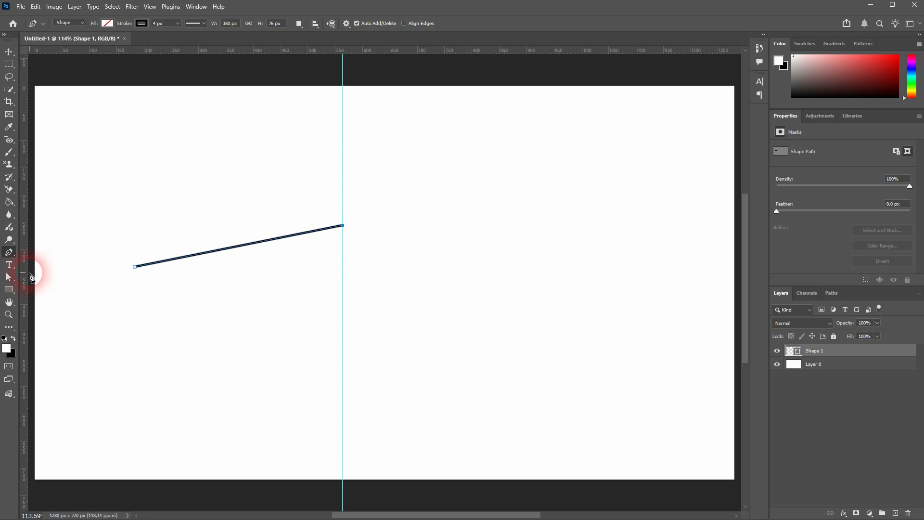
# Move the line's right anchor point down along the guide, making the line about 21 px high, and remove the guide.
pyautogui.click(9, 276)
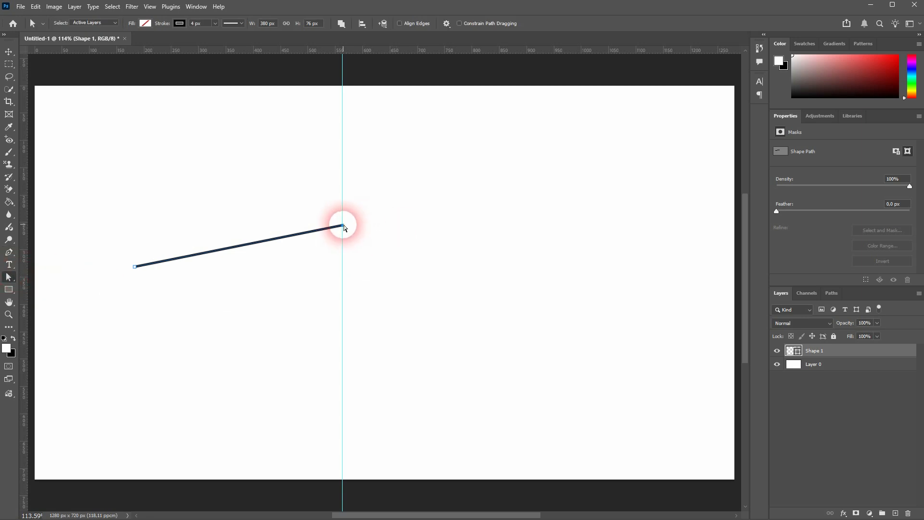
pyautogui.moveTo(344, 227); pyautogui.dragTo(342, 255)
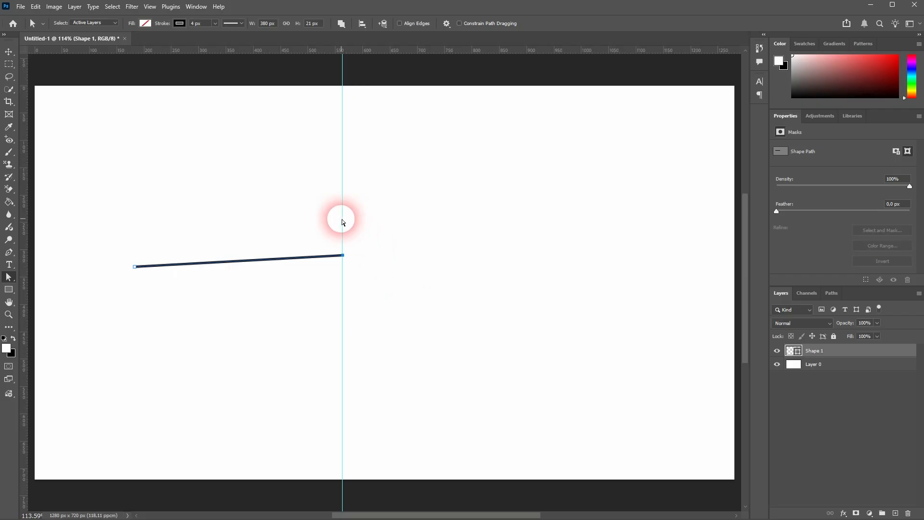
pyautogui.press('v')
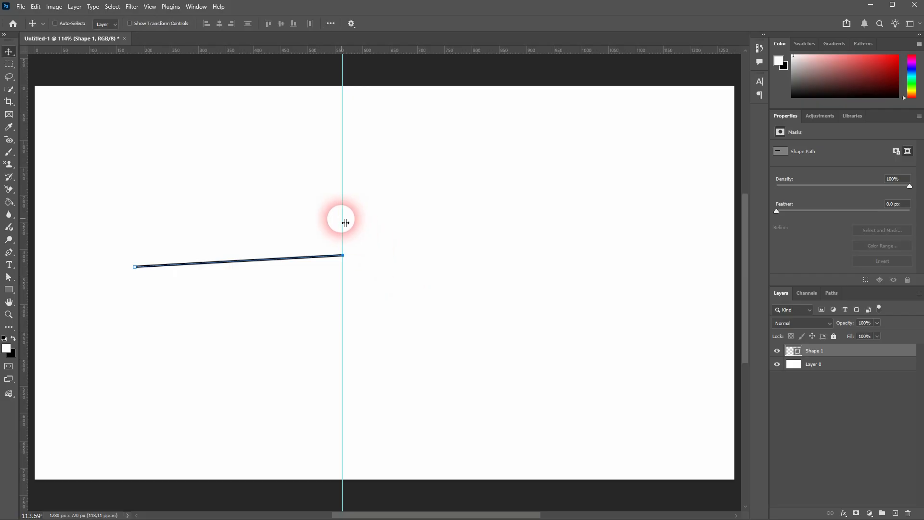
pyautogui.moveTo(342, 217); pyautogui.dragTo(27, 226)
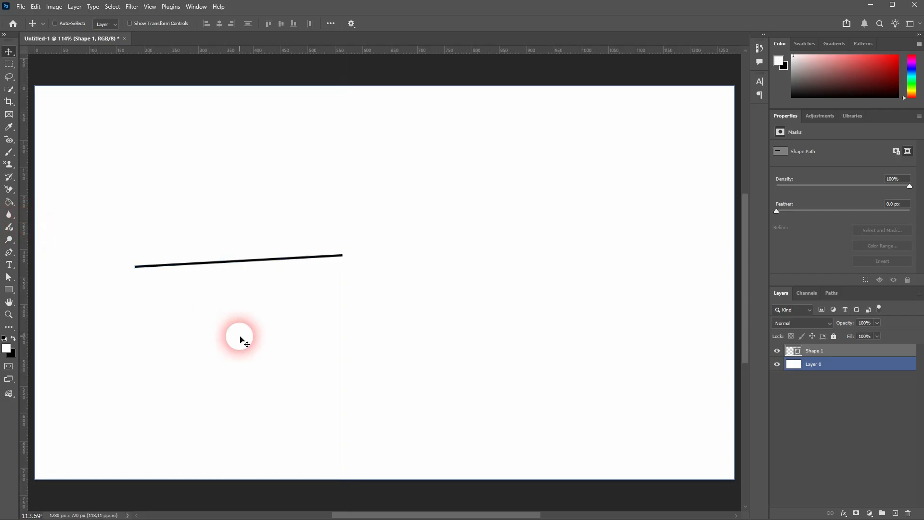
# Delete the line and draw a new rising straight line about 365 px wide and 80 px high, then deselect it.
pyautogui.press('Delete')
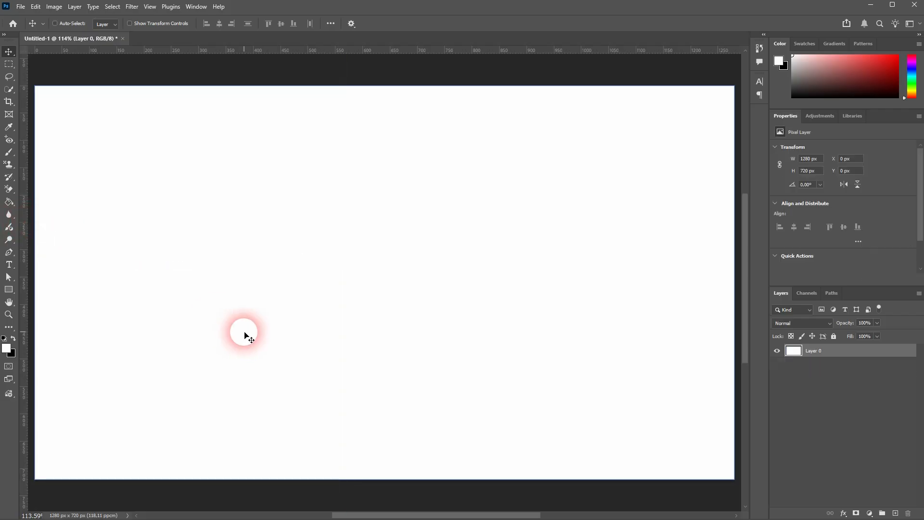
pyautogui.click(11, 252)
pyautogui.click(259, 256)
pyautogui.click(459, 213)
pyautogui.press('Return')
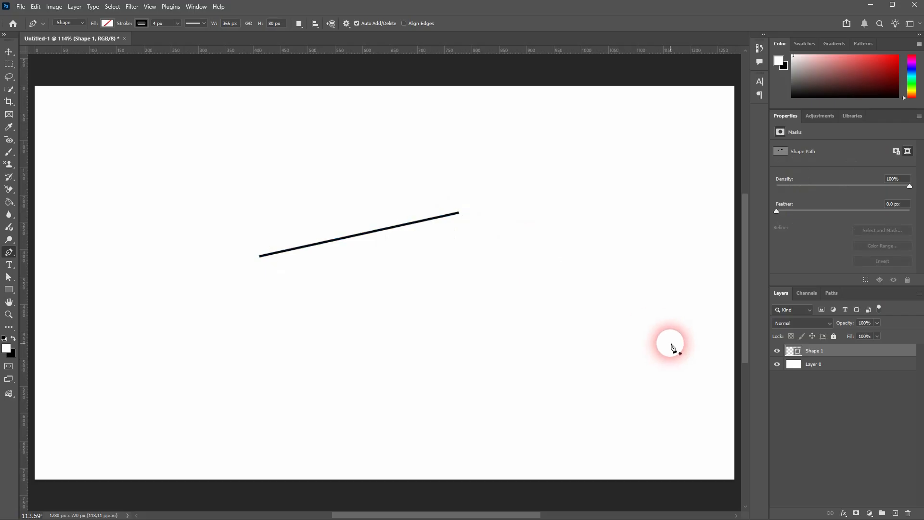
# Move only the line's right anchor point outward, making the line about 395 by 79 px.
pyautogui.click(9, 51)
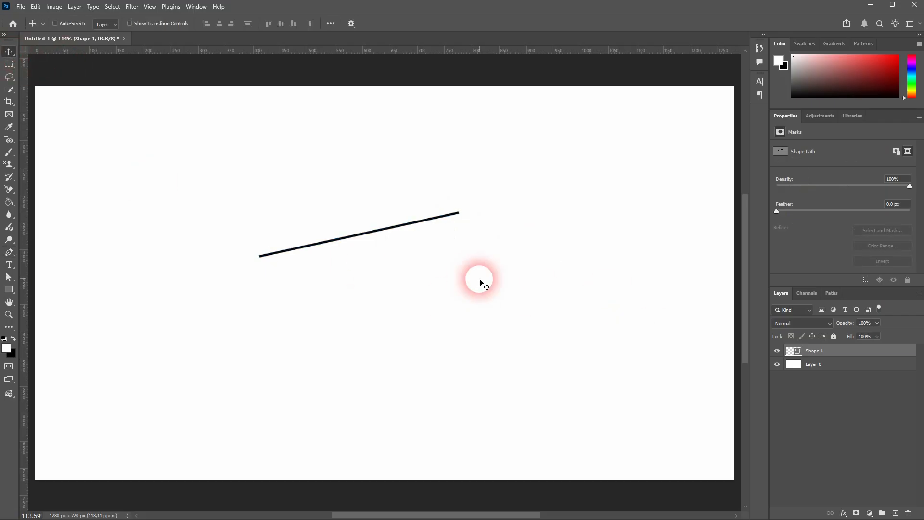
pyautogui.click(11, 276)
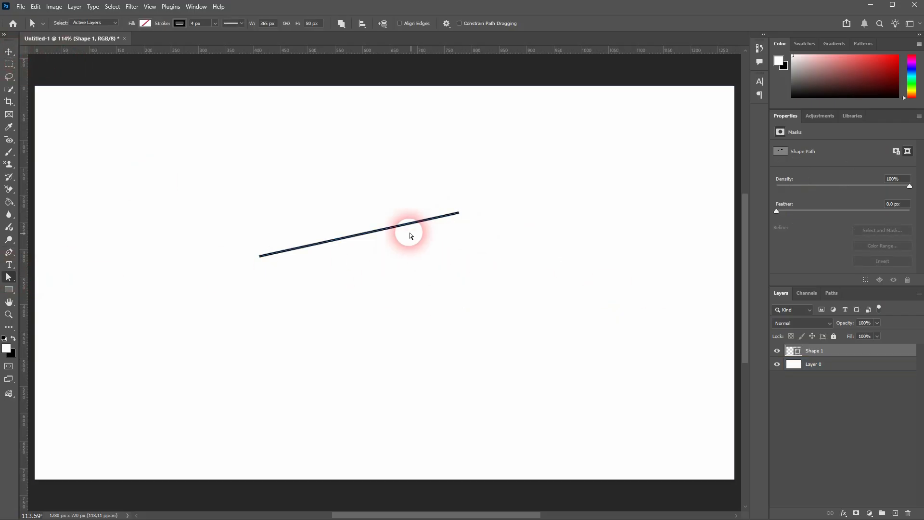
pyautogui.moveTo(458, 213)
pyautogui.mouseDown()
pyautogui.moveTo(354, 270)
pyautogui.moveTo(413, 264)
pyautogui.moveTo(475, 209)
pyautogui.mouseUp()
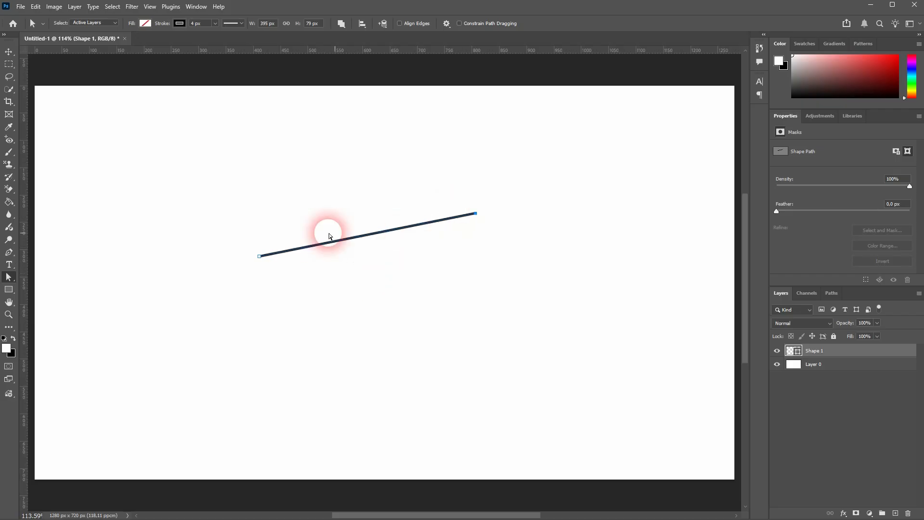
# Delete the straight line and draw an upward-arching curve about 339 px wide and 65 px high.
pyautogui.press('Delete')
pyautogui.press('Delete')
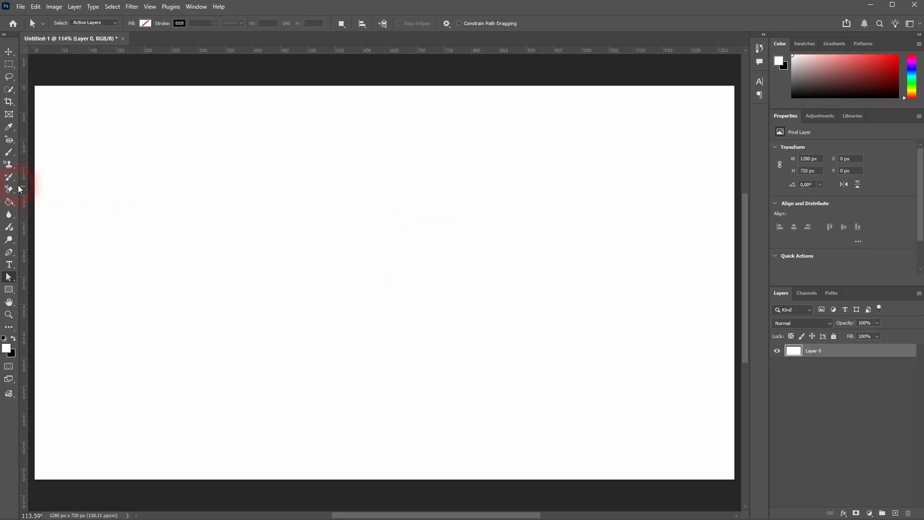
pyautogui.click(9, 252)
pyautogui.click(277, 239)
pyautogui.moveTo(462, 262); pyautogui.dragTo(571, 326)
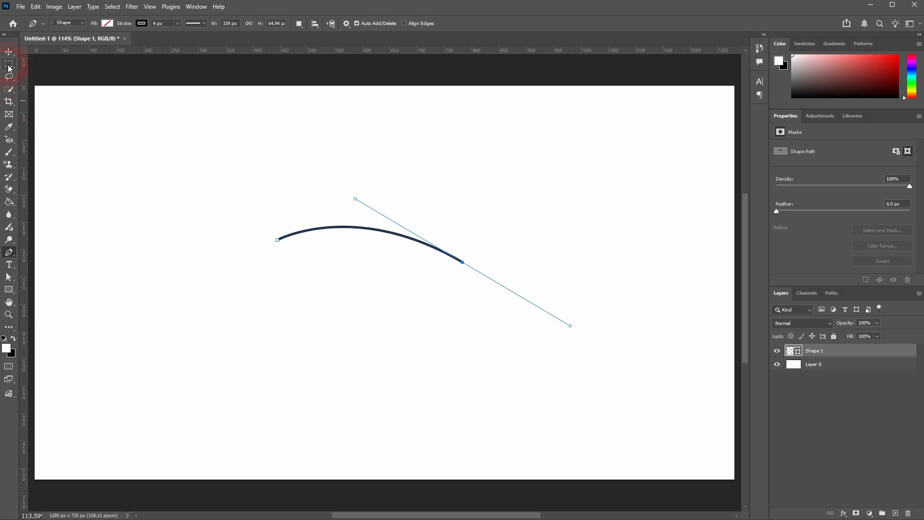
# Deselect the curve, reselect its right anchor point and move it up and inward, making the curve about 300 by 85 px.
pyautogui.press('v')
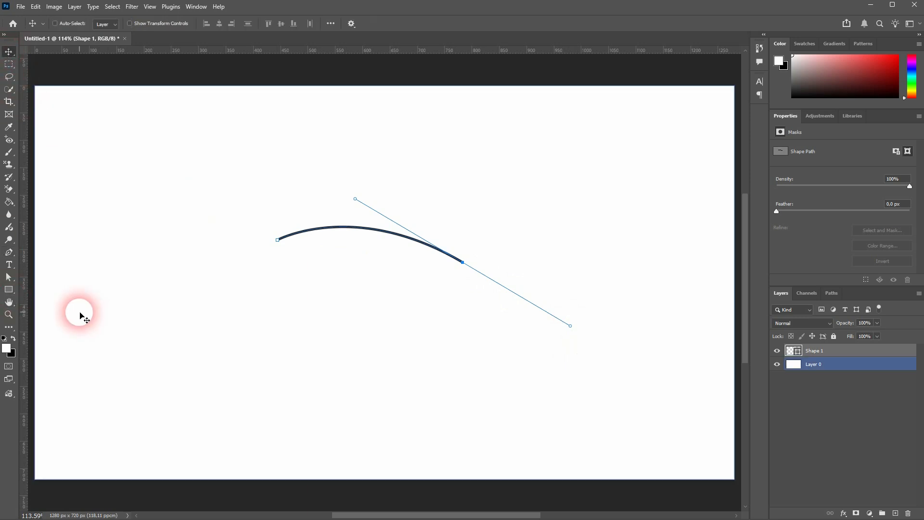
pyautogui.click(9, 277)
pyautogui.click(485, 289)
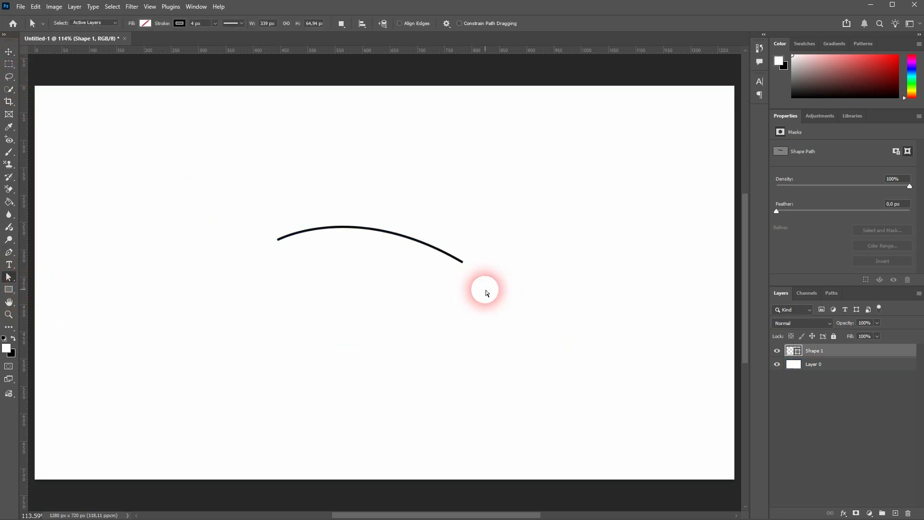
pyautogui.click(458, 262)
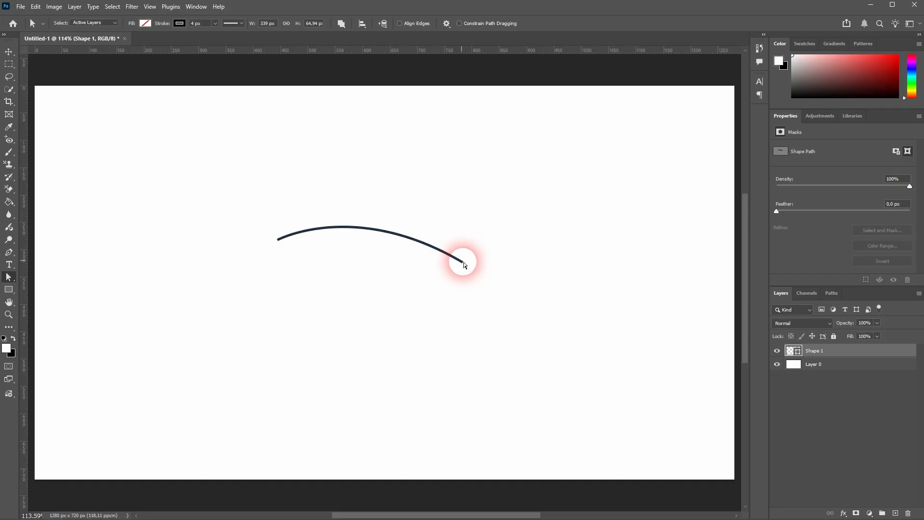
pyautogui.click(462, 263)
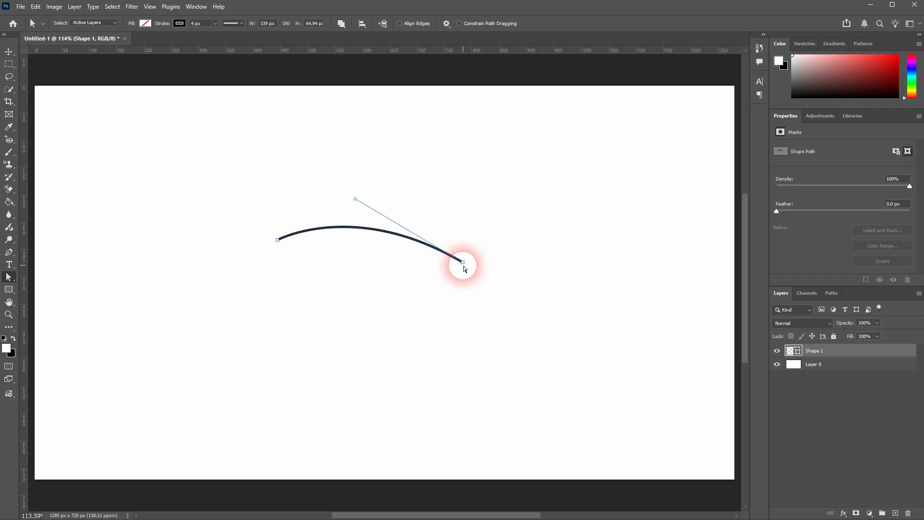
pyautogui.moveTo(463, 263); pyautogui.dragTo(441, 217)
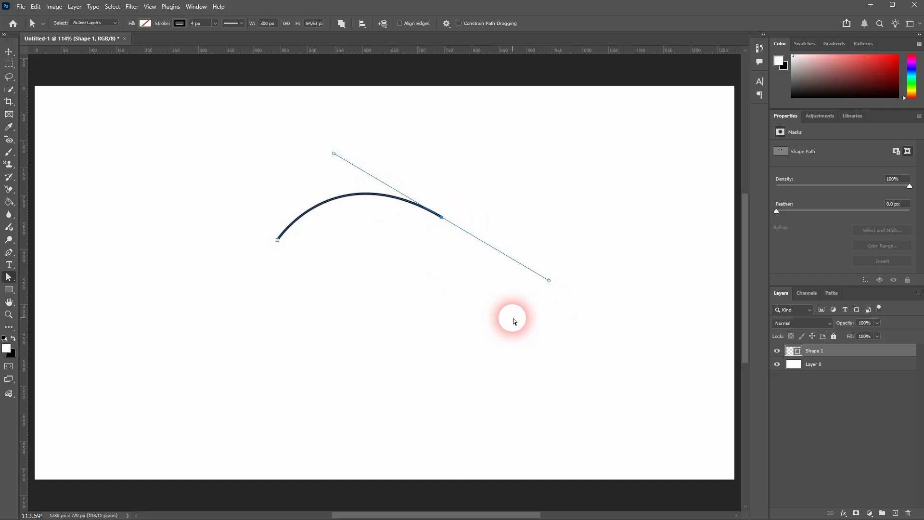
# Reshape the curve by moving both direction handles of its right anchor point, and delete the curve.
pyautogui.moveTo(549, 280); pyautogui.dragTo(554, 304)
pyautogui.moveTo(341, 141); pyautogui.dragTo(282, 132)
pyautogui.click(396, 310)
pyautogui.press('Delete')
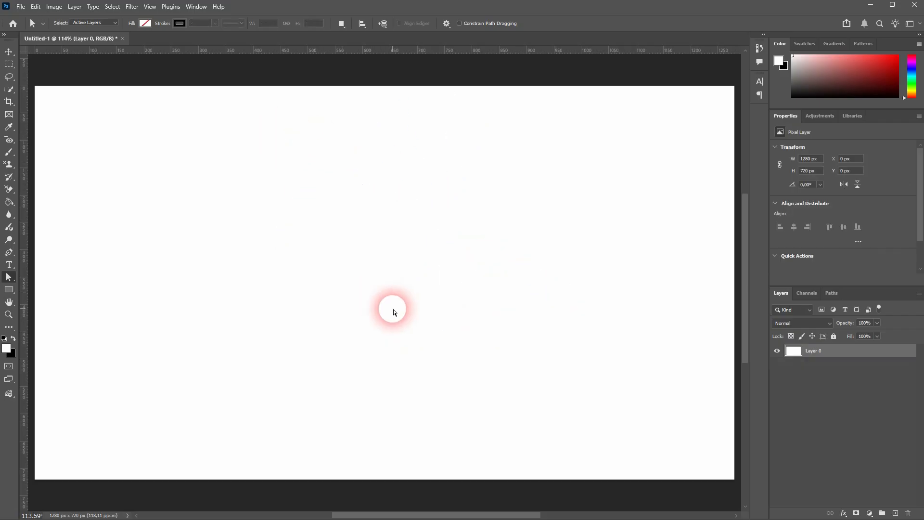
# Draw a nearly horizontal Pen tool line about 308 by 6 px and place a horizontal guide through its left anchor point.
pyautogui.click(9, 251)
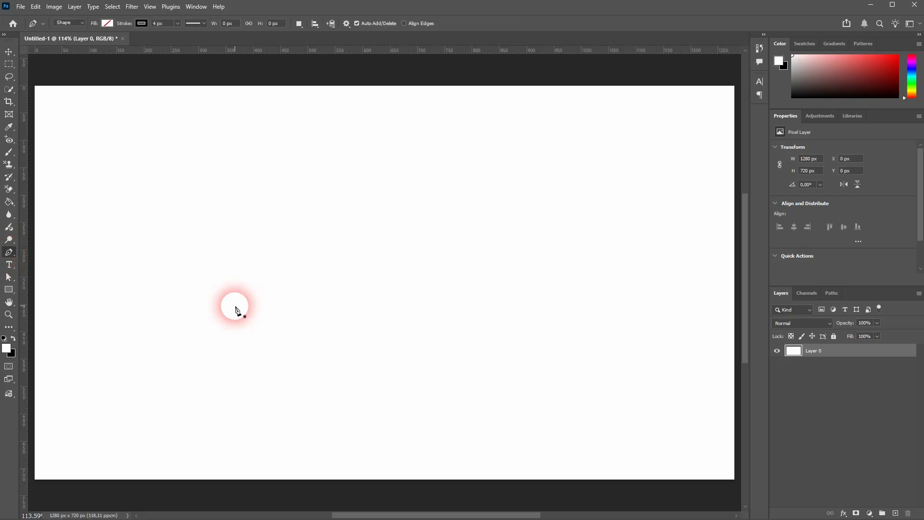
pyautogui.click(186, 298)
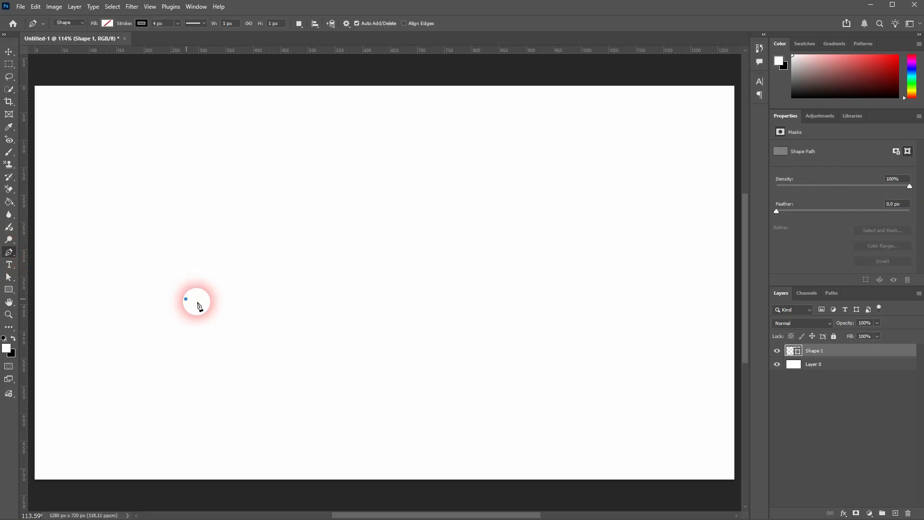
pyautogui.click(354, 295)
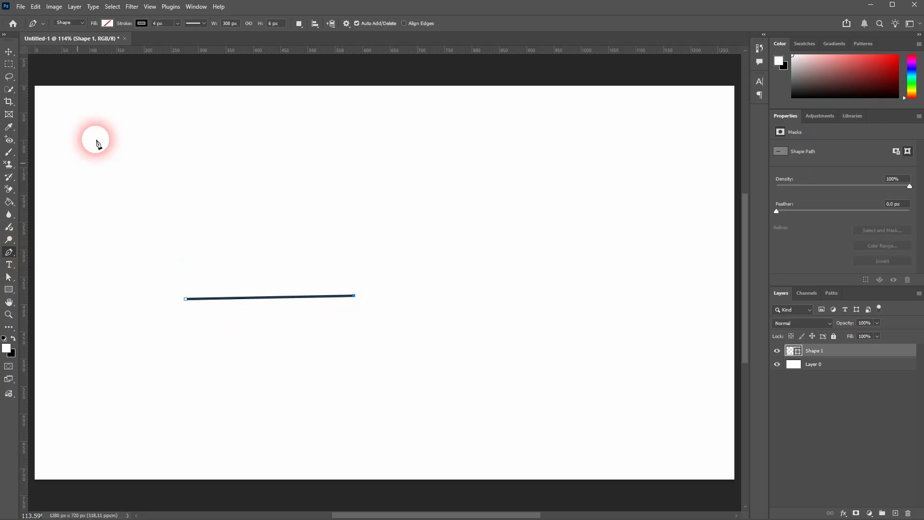
pyautogui.moveTo(222, 54); pyautogui.dragTo(142, 305)
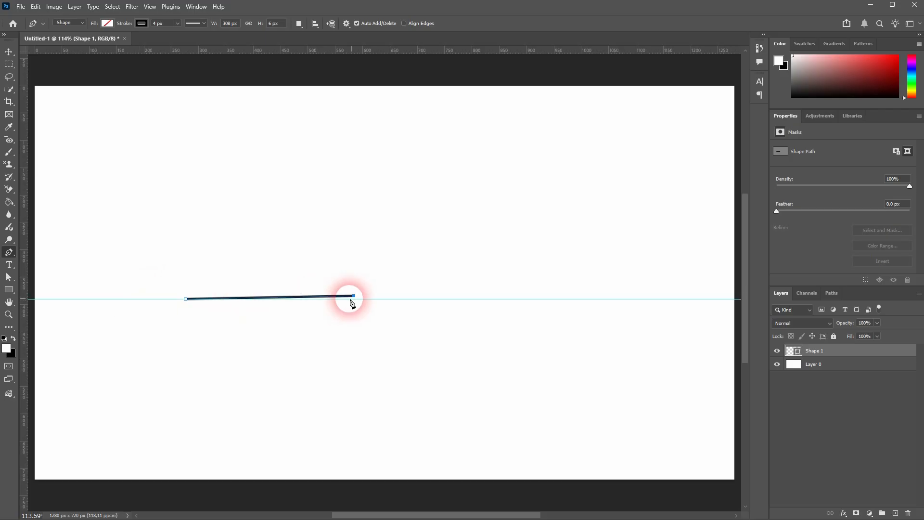
# Extend the path rightward along the guide to about 749 px wide, ending with a vertical segment up to about 190 px high.
pyautogui.click(437, 299)
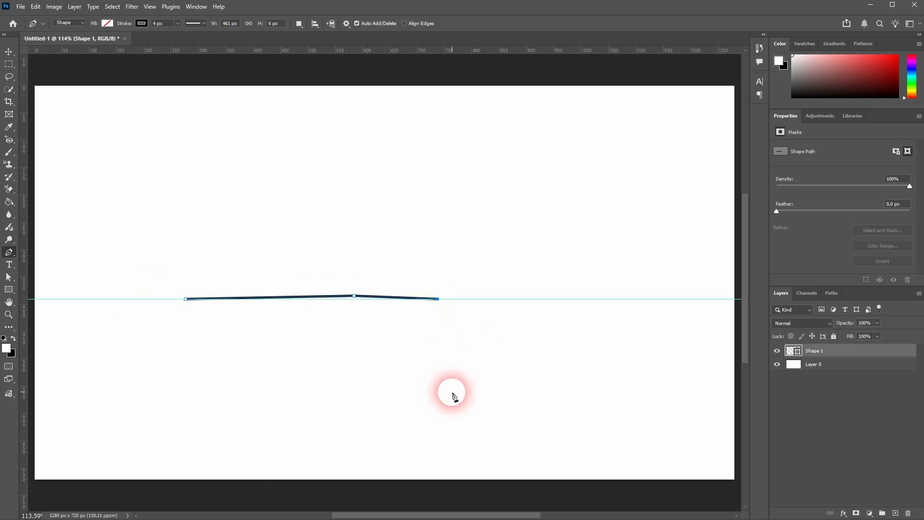
pyautogui.click(595, 298)
pyautogui.click(595, 195)
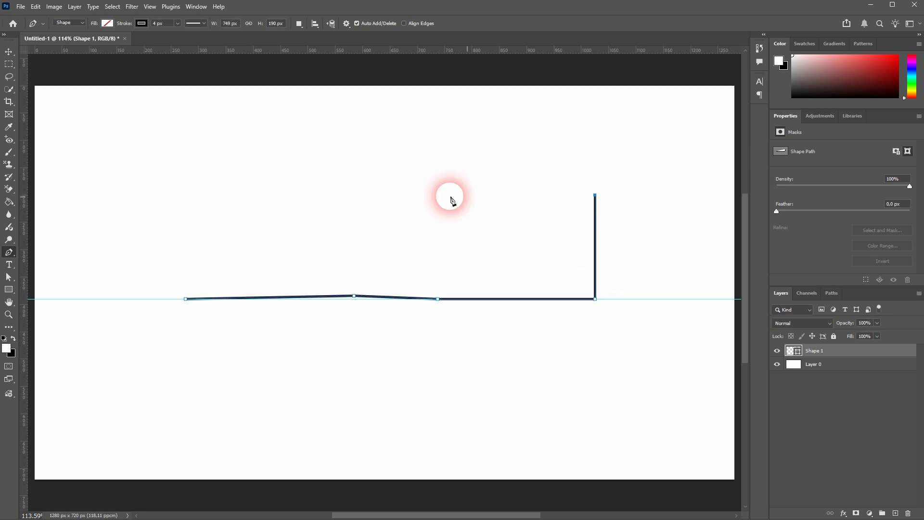
# Continue the path with straight segments leftward, diagonally up-right, leftward and downward, making it about 316 px high.
pyautogui.click(411, 195)
pyautogui.click(480, 126)
pyautogui.click(292, 126)
pyautogui.click(292, 227)
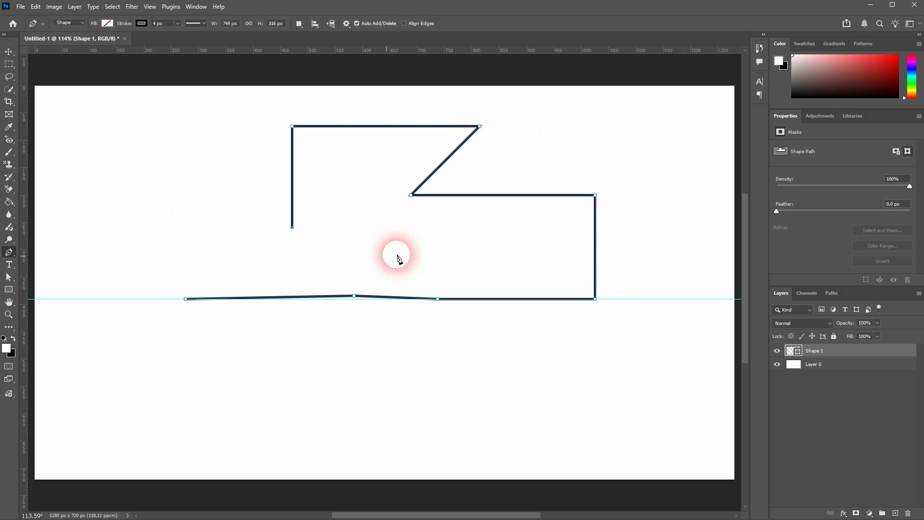
# Continue the path inside the outline with straight segments rightward, diagonally down-left, leftward above the guide and upward.
pyautogui.click(463, 227)
pyautogui.click(412, 277)
pyautogui.click(197, 278)
pyautogui.click(197, 144)
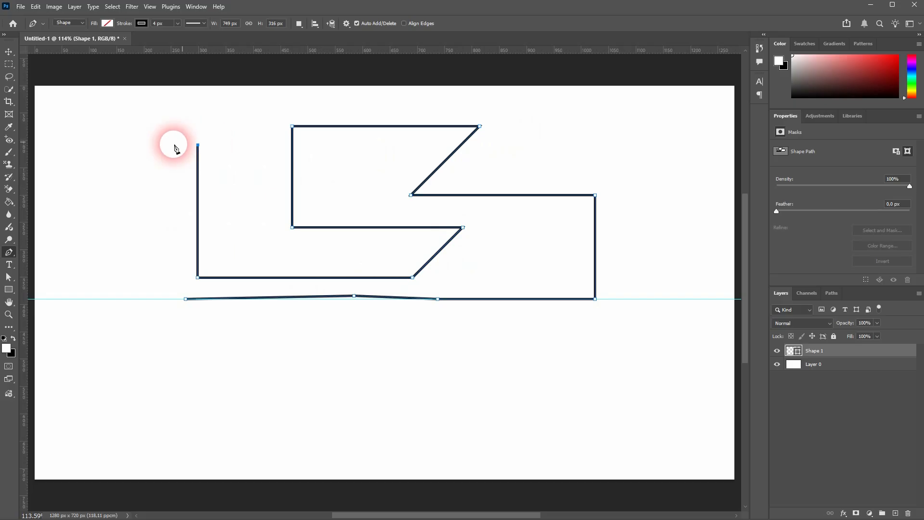
# Add a leftward and a downward segment, close the path at its starting anchor point about 852 px wide, and deselect it.
pyautogui.click(128, 144)
pyautogui.click(129, 288)
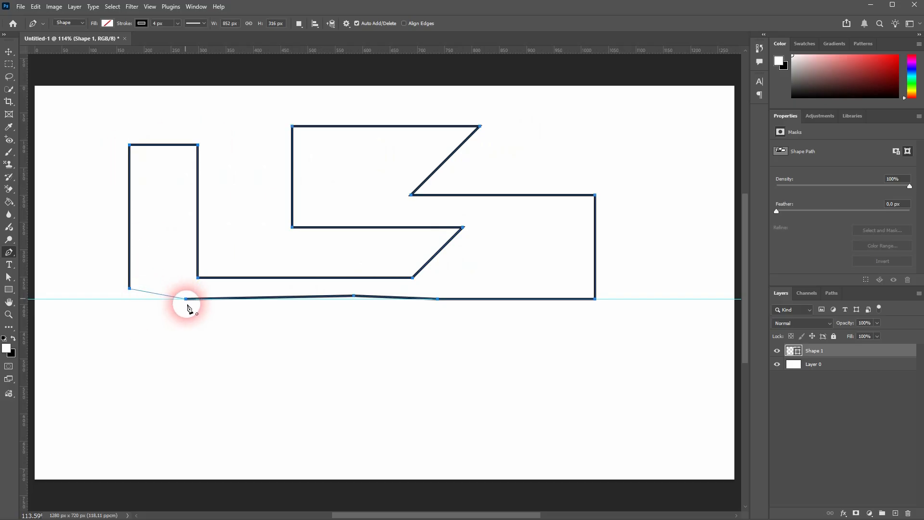
pyautogui.click(187, 304)
pyautogui.press('Return')
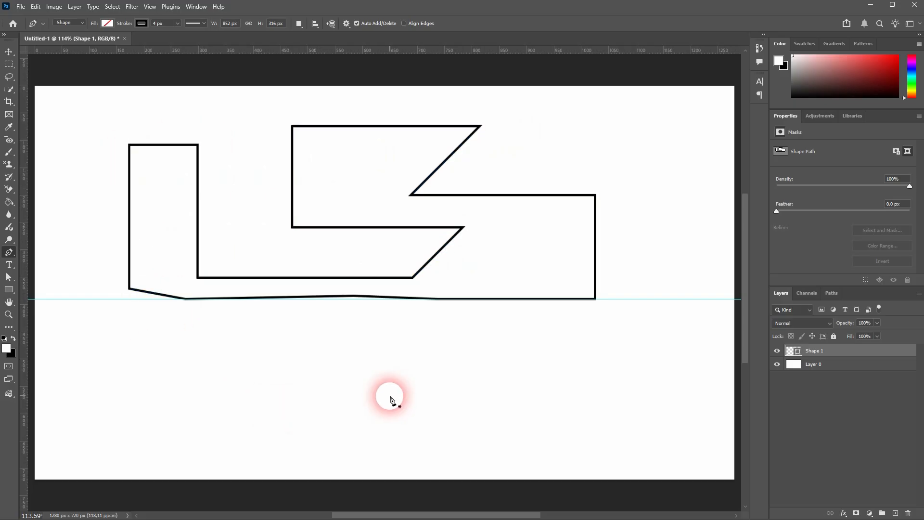
# Switch to the Move tool.
pyautogui.click(13, 52)
pyautogui.click(181, 249)
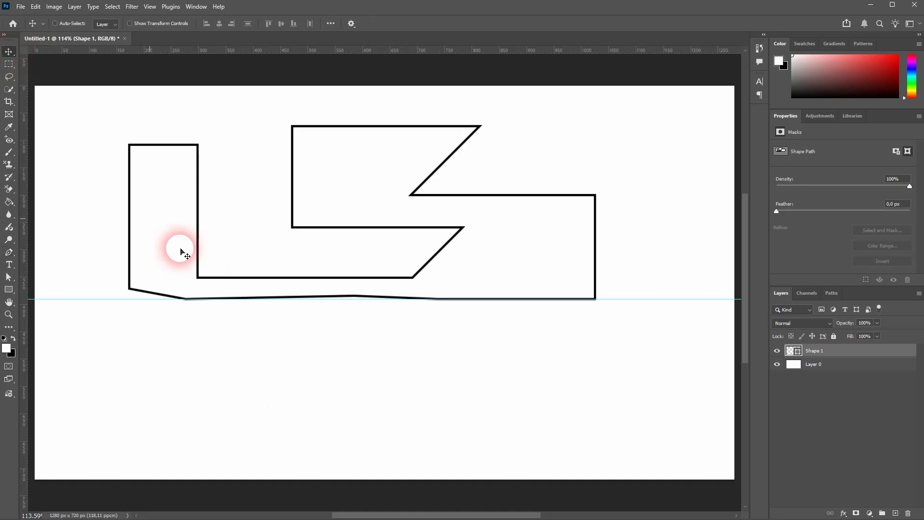